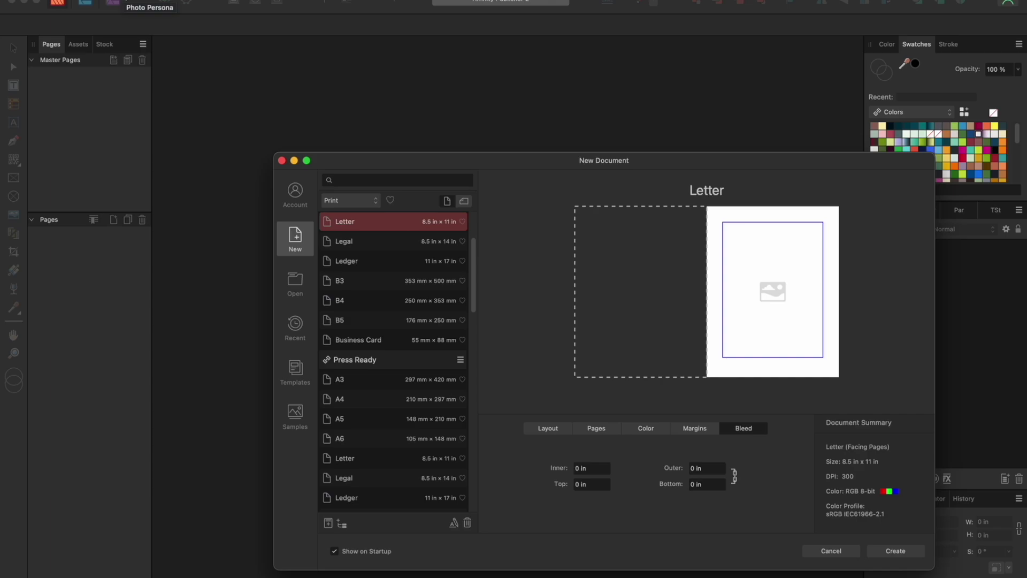
Step: Try the Letter preset in landscape orientation and switch it back to portrait
click(545, 434)
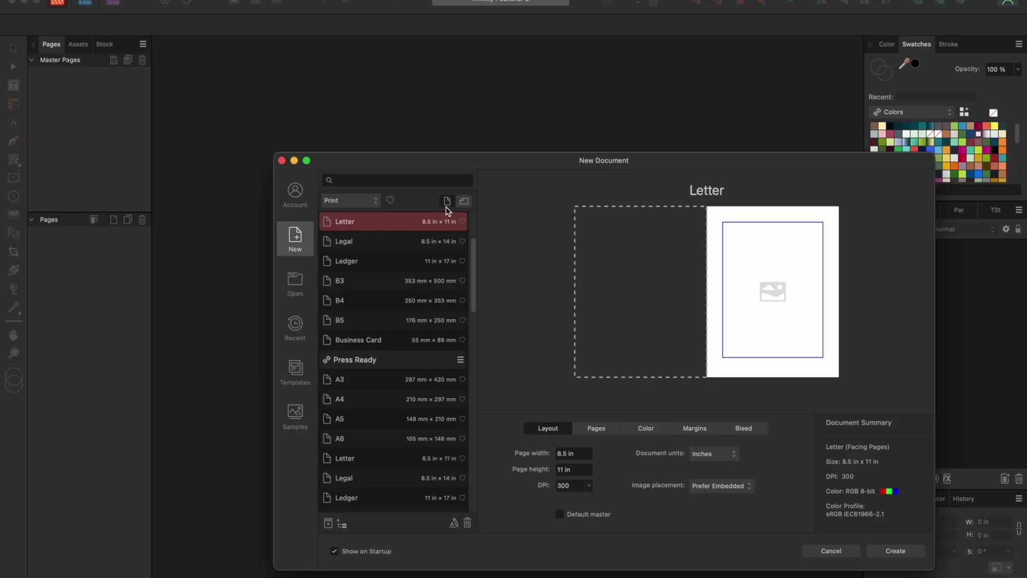
click(464, 204)
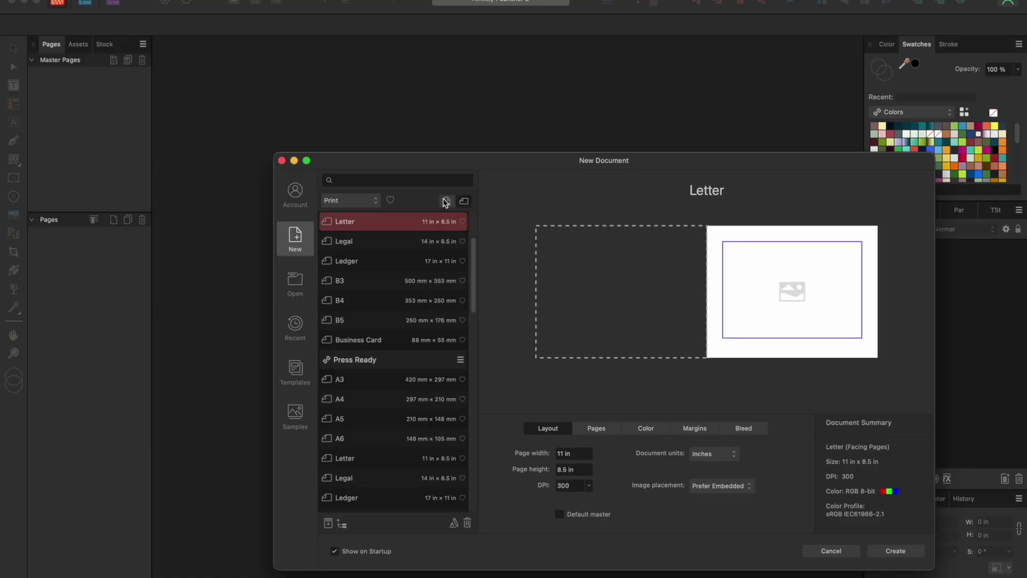
click(448, 202)
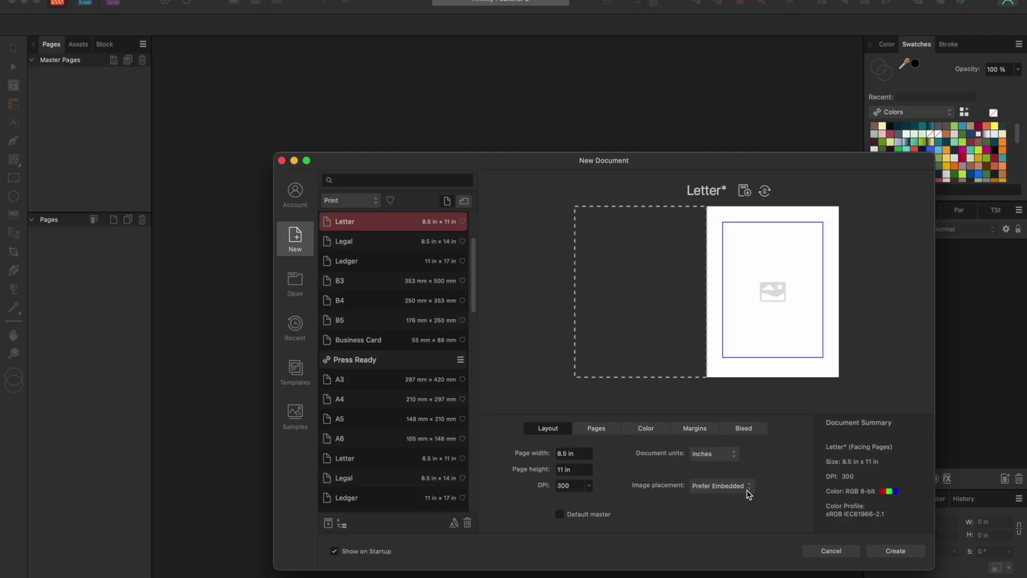
Step: Turn off facing pages and set the new document's color format to CMYK/8
click(610, 432)
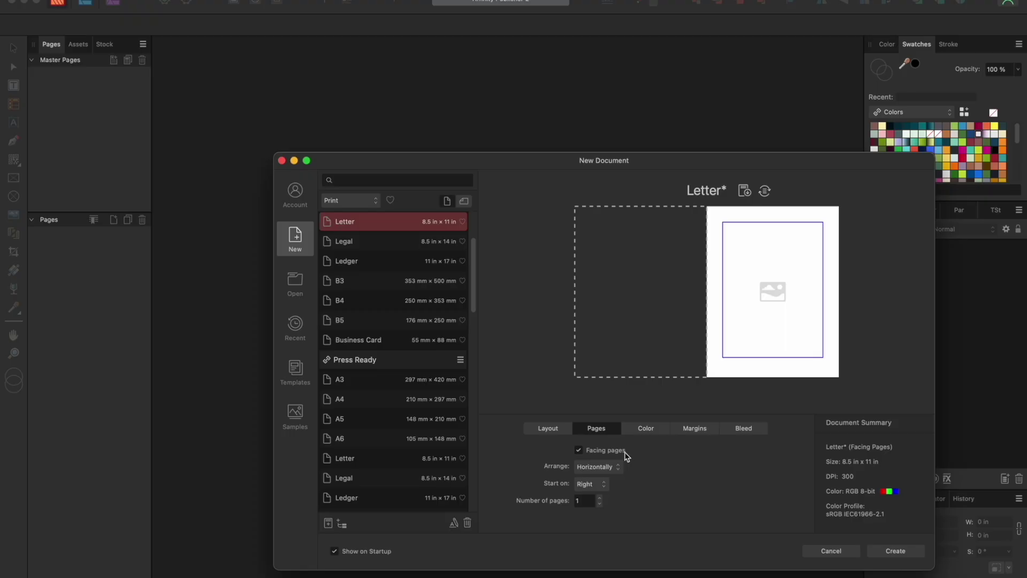
click(579, 450)
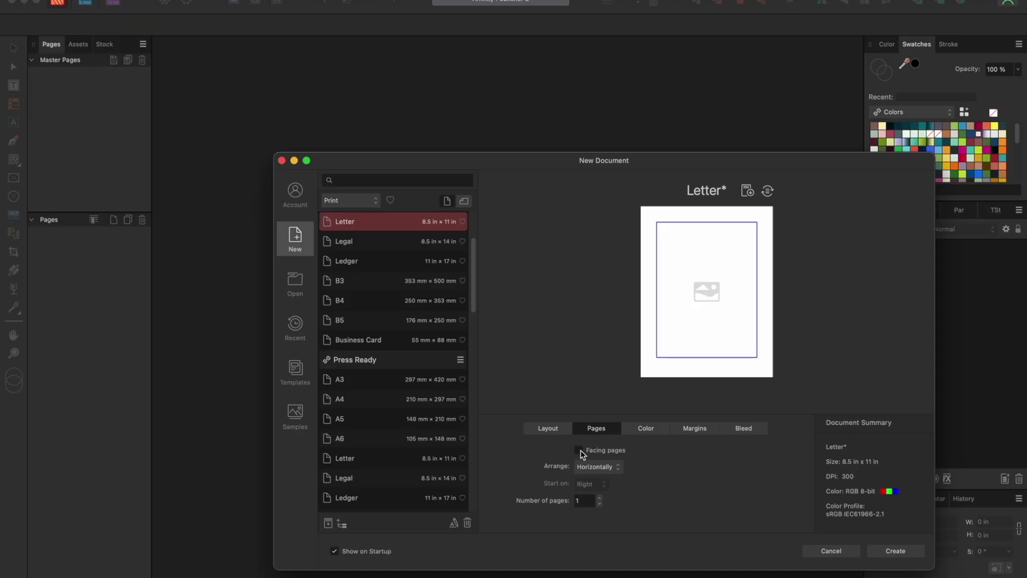
click(653, 428)
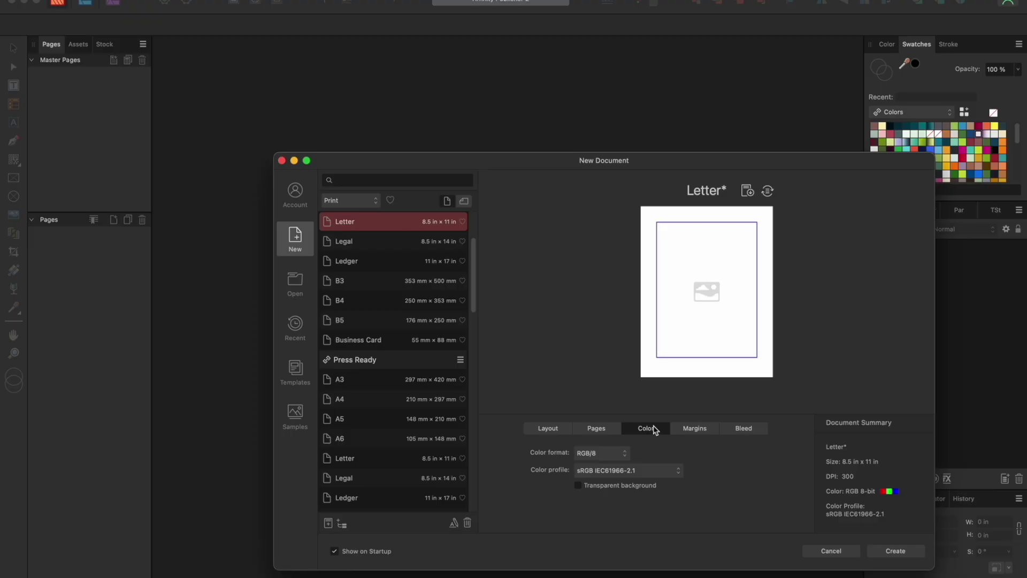
click(625, 453)
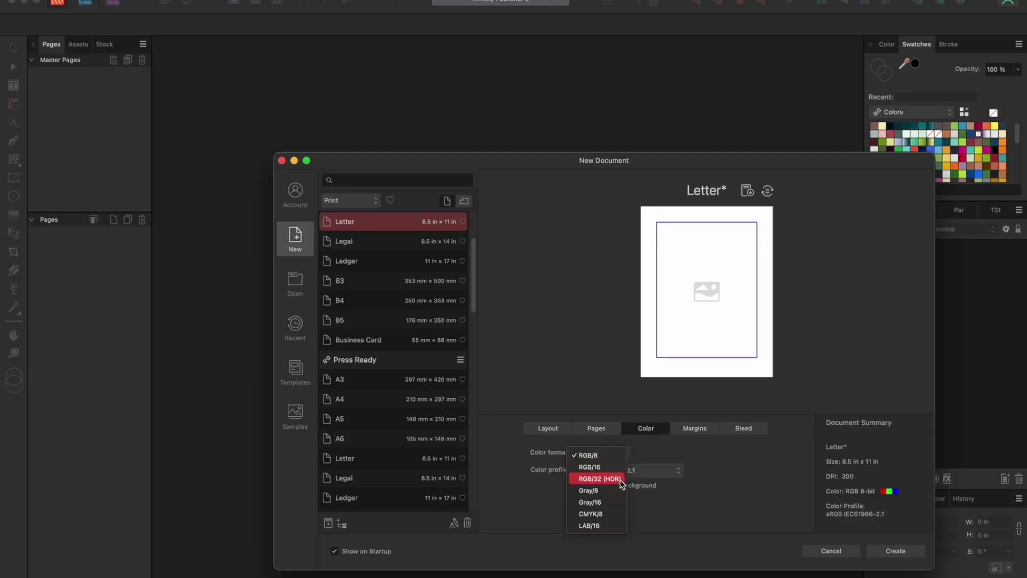
click(619, 514)
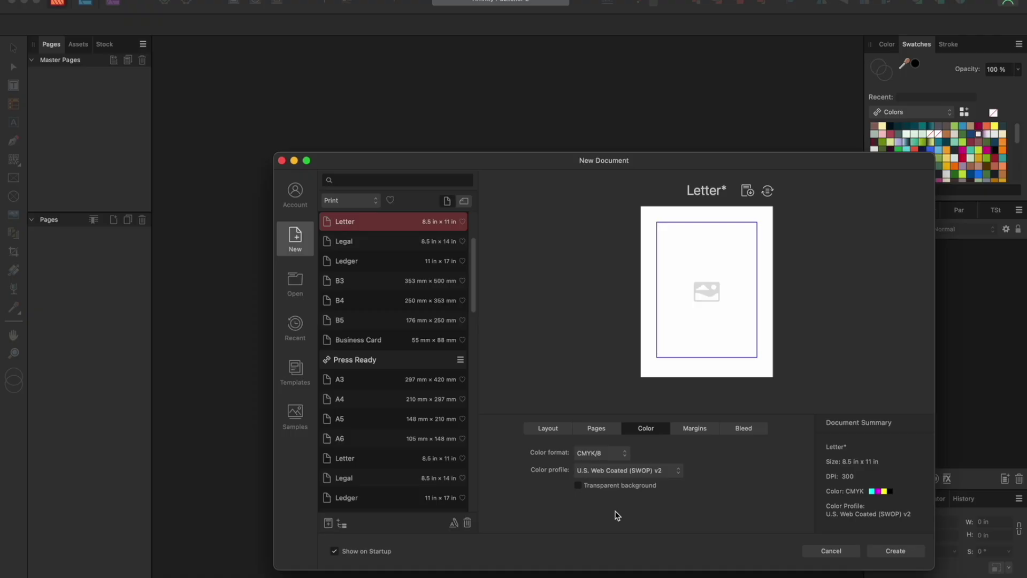
Step: Link the page margins and set all four to 0.5 in
click(705, 431)
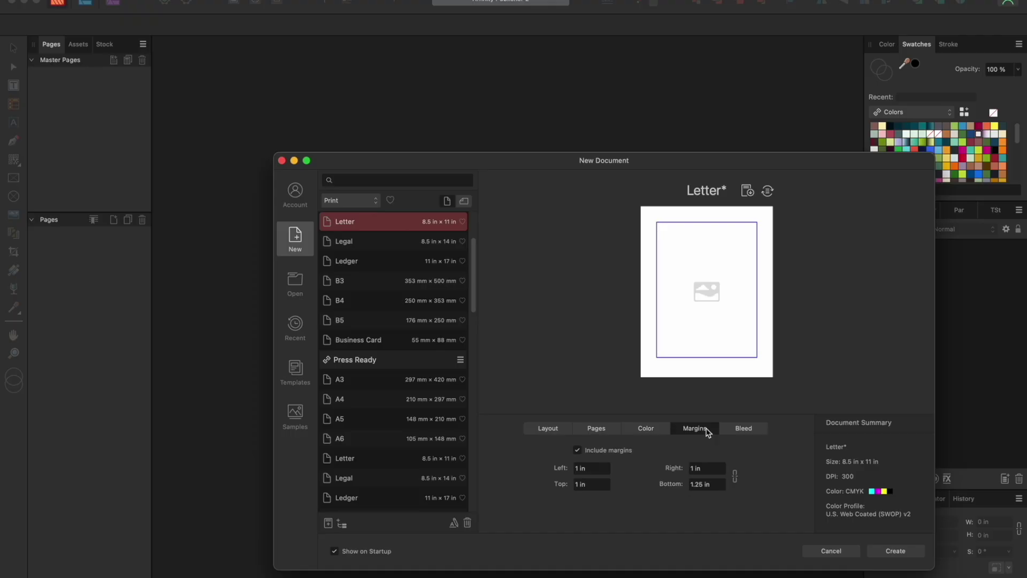
click(735, 476)
click(709, 469)
text(.5)
key(Return)
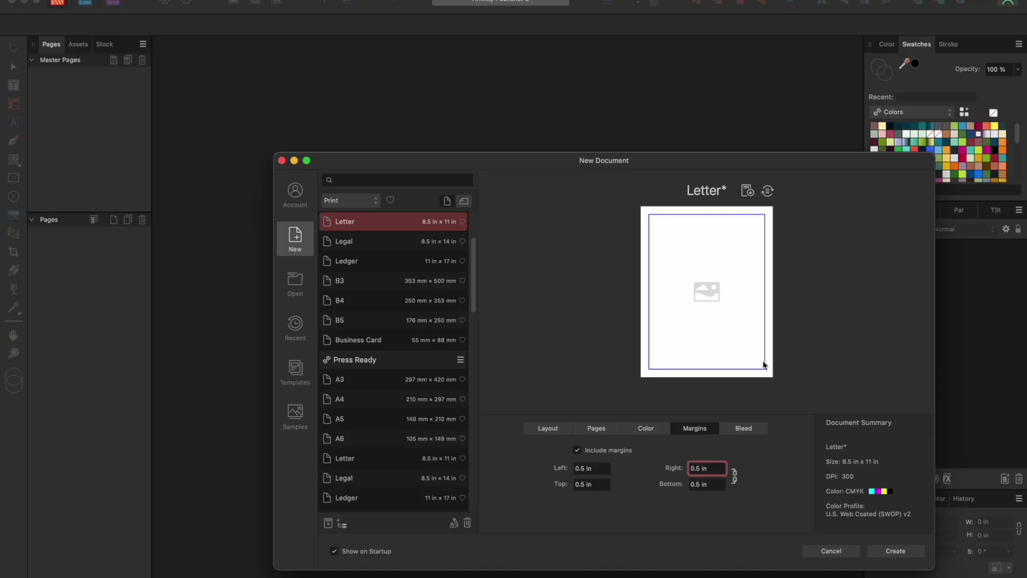
Step: Unlink the margins and set the bottom margin to 0.75 in and the top margin to 1 in
click(735, 476)
click(712, 485)
text(.75)
key(Return)
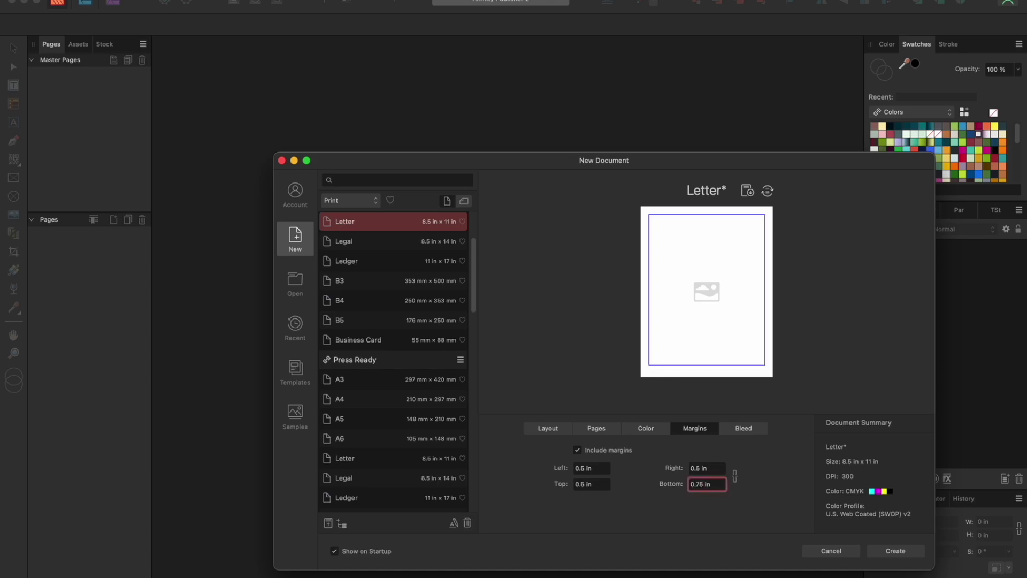
click(592, 484)
text(1)
key(Return)
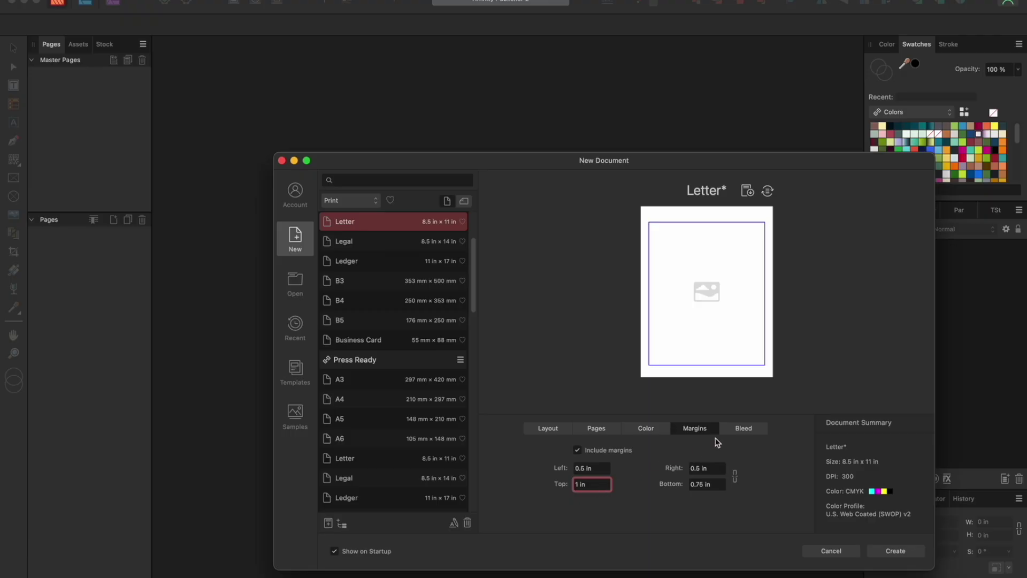
Step: Create the document with no bleed and add a single-page Letter master page with the default settings
click(737, 431)
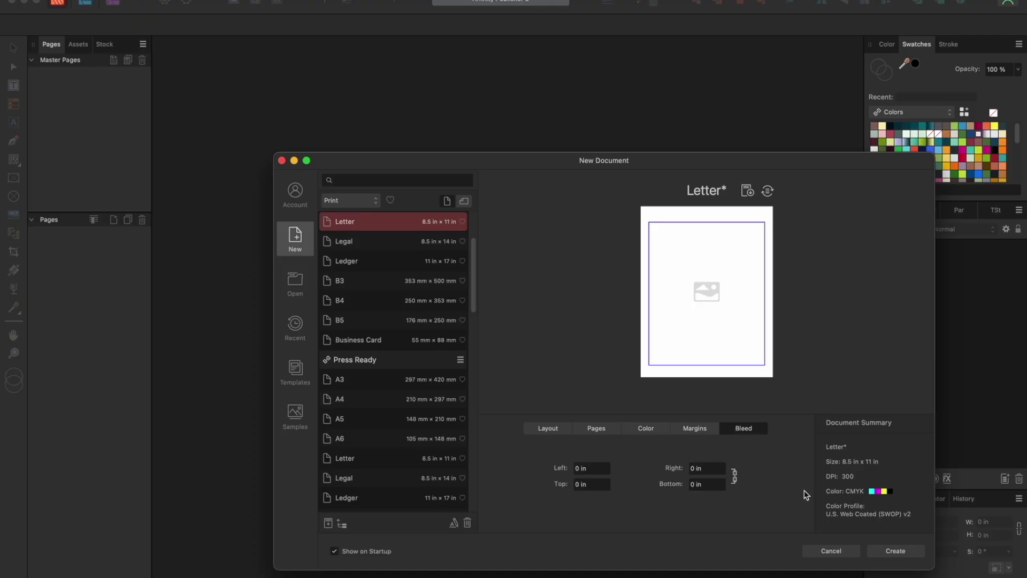
click(895, 551)
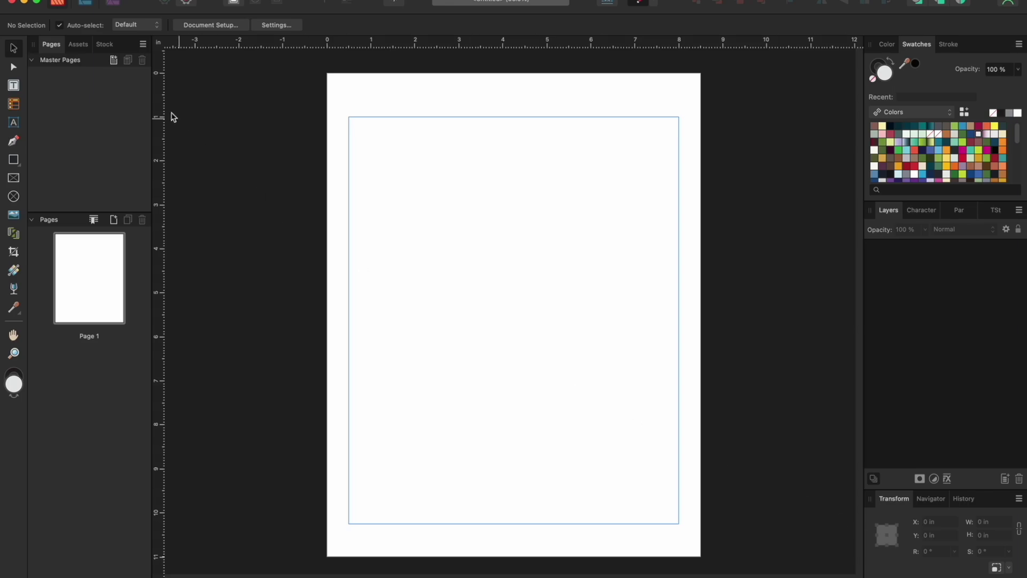
click(114, 60)
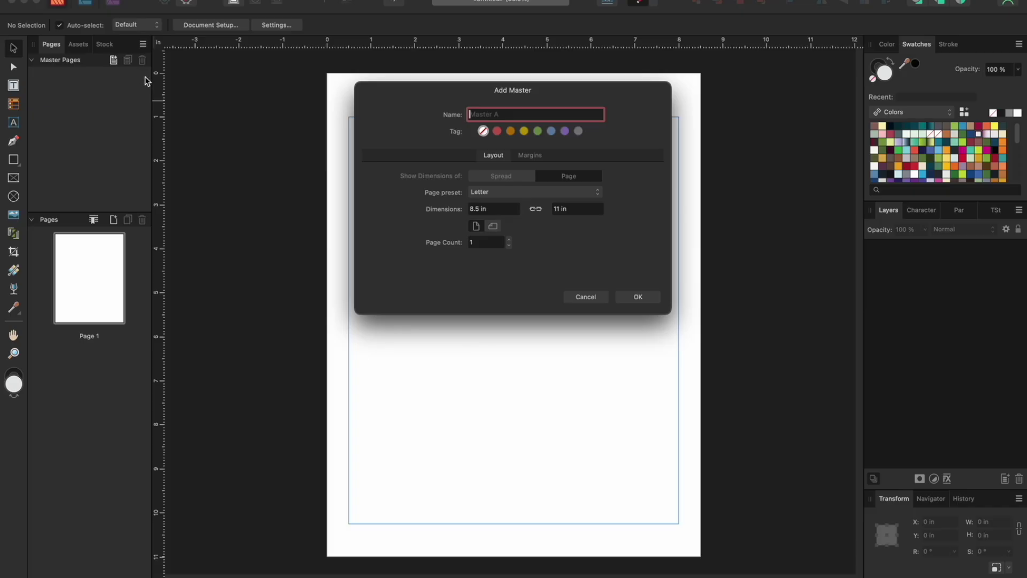
click(640, 297)
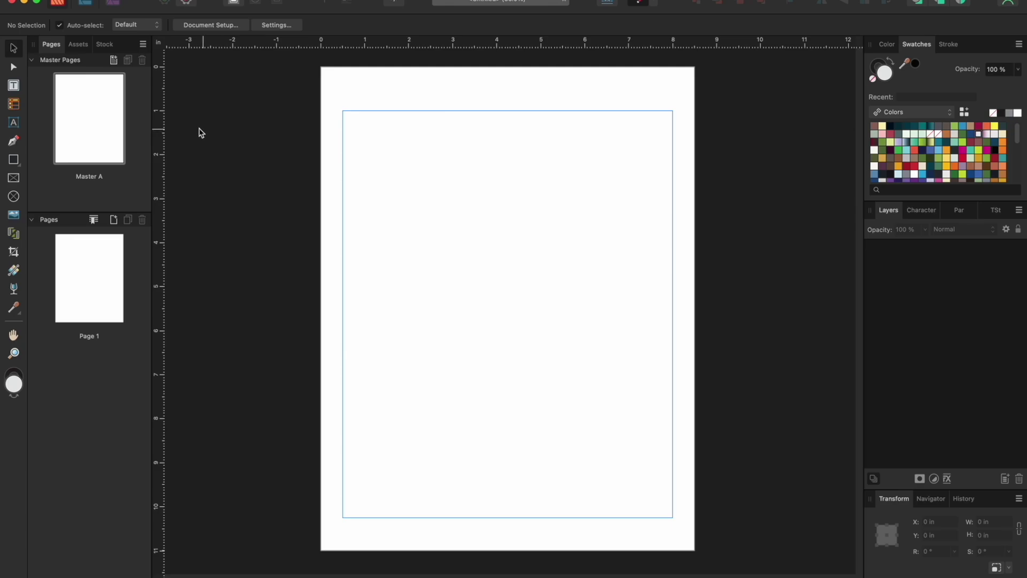
Step: Set up column guides on the master page with 12 columns and 18 rows
click(95, 121)
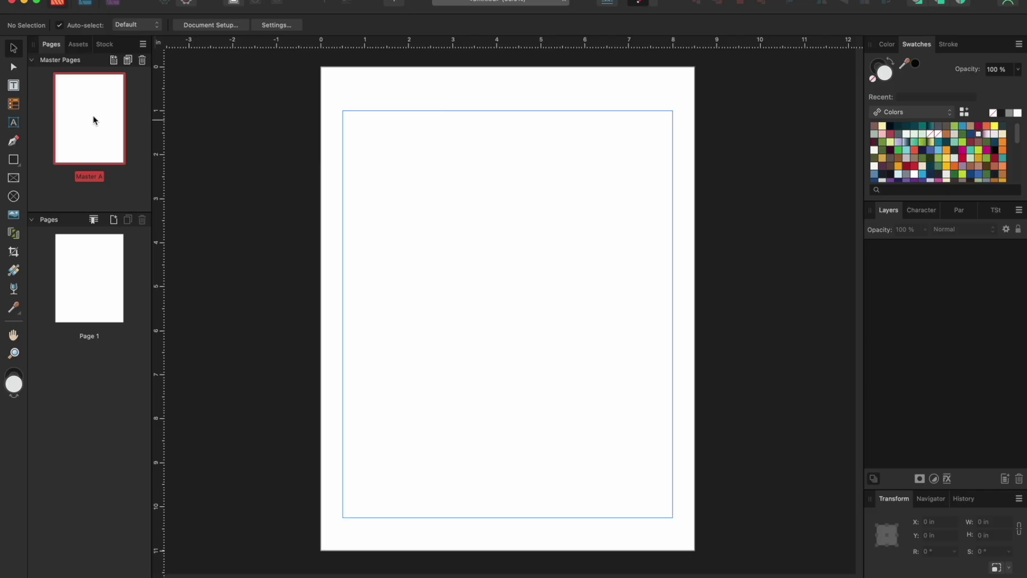
click(342, 2)
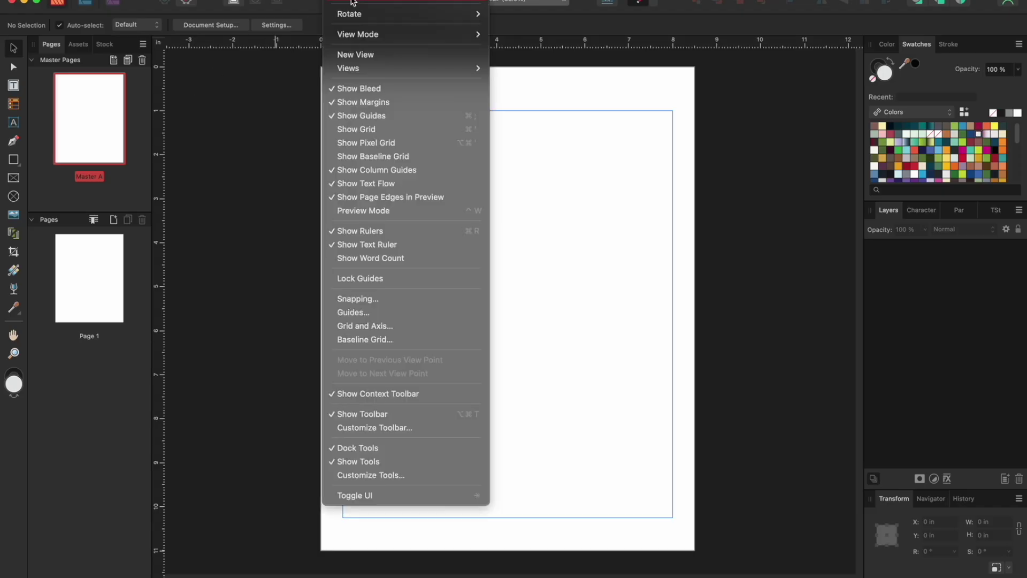
click(353, 313)
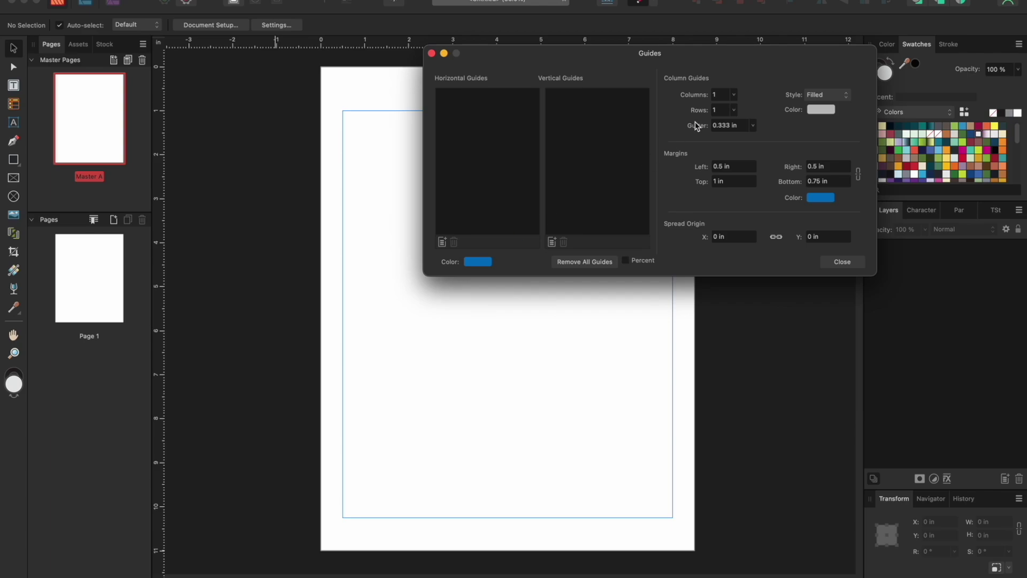
click(723, 95)
key(BackSpace)
text(12)
key(Return)
click(718, 110)
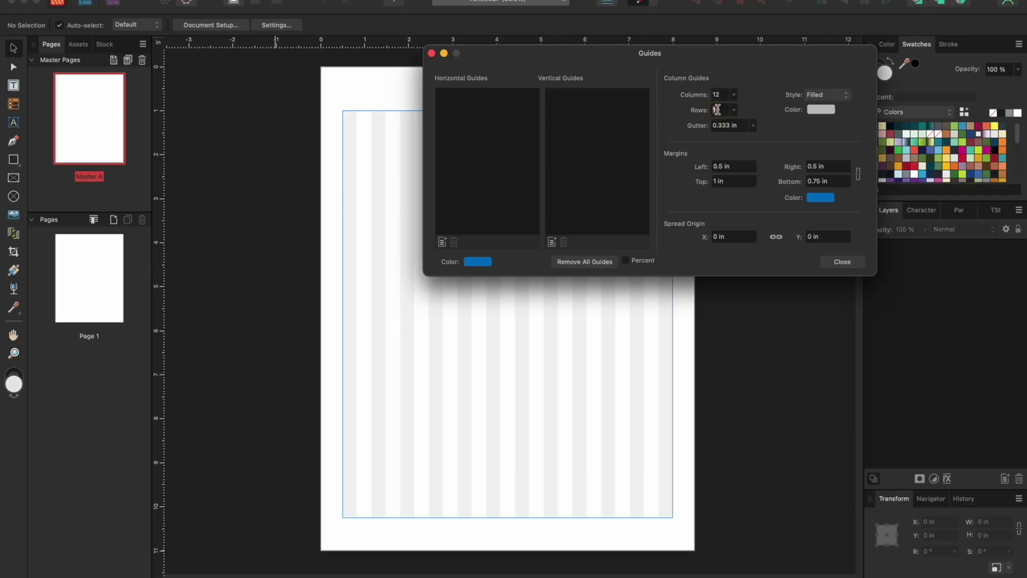
key(BackSpace)
text(18)
key(Return)
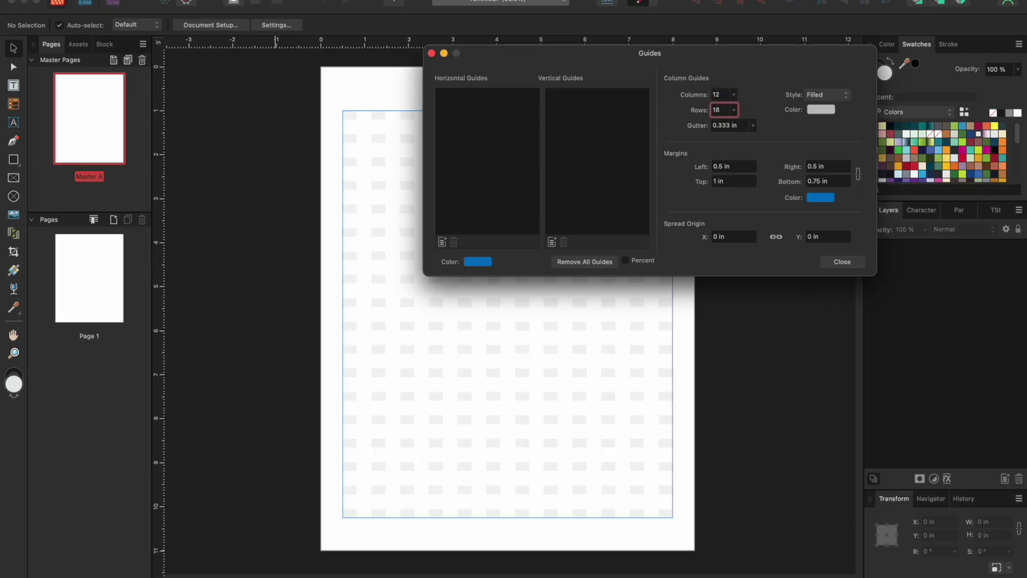
Step: Set the gutter of the column guides to 0.125 in and close the guide settings
double_click(733, 126)
text(.125)
key(Return)
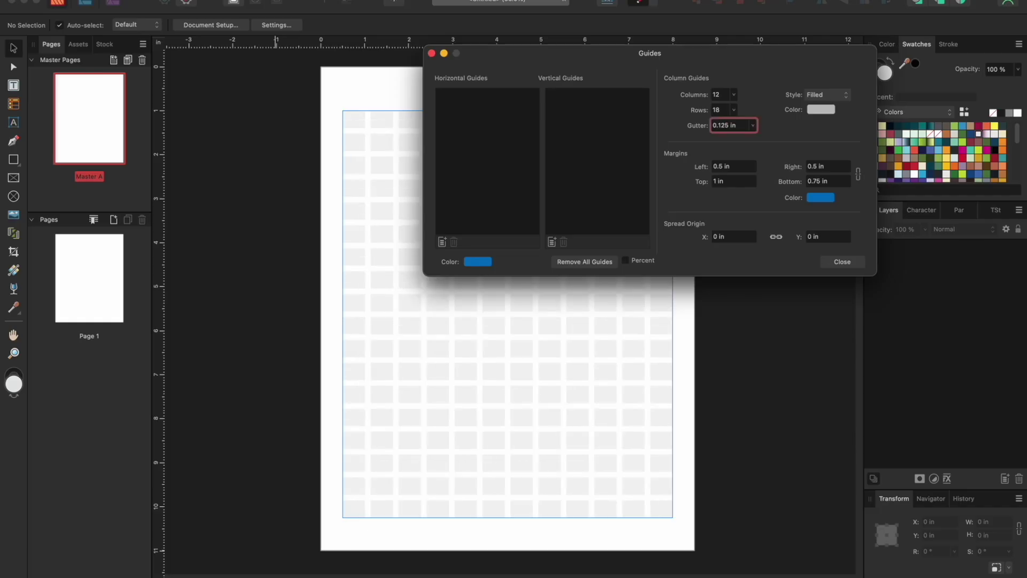
click(844, 262)
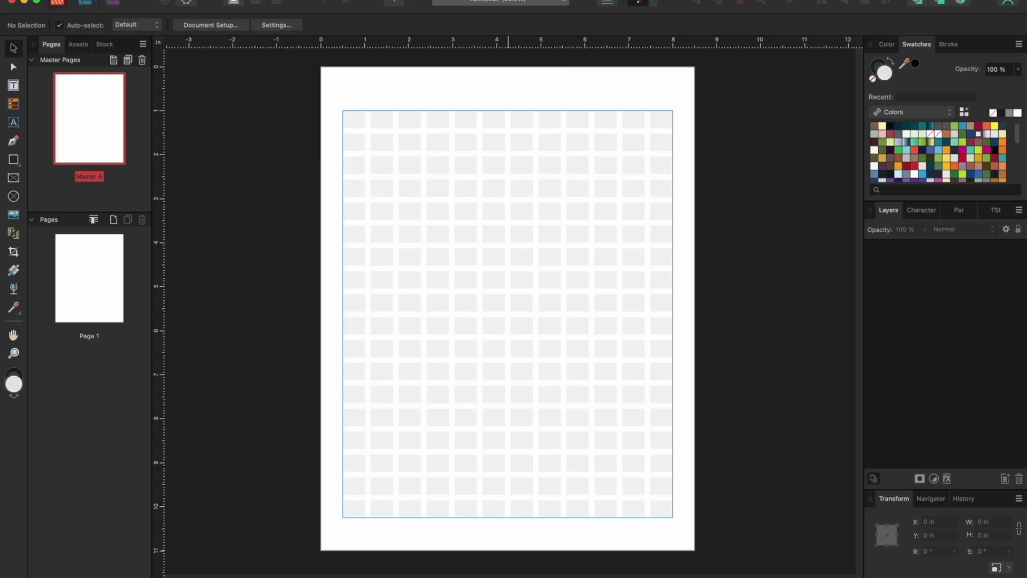
click(342, 1)
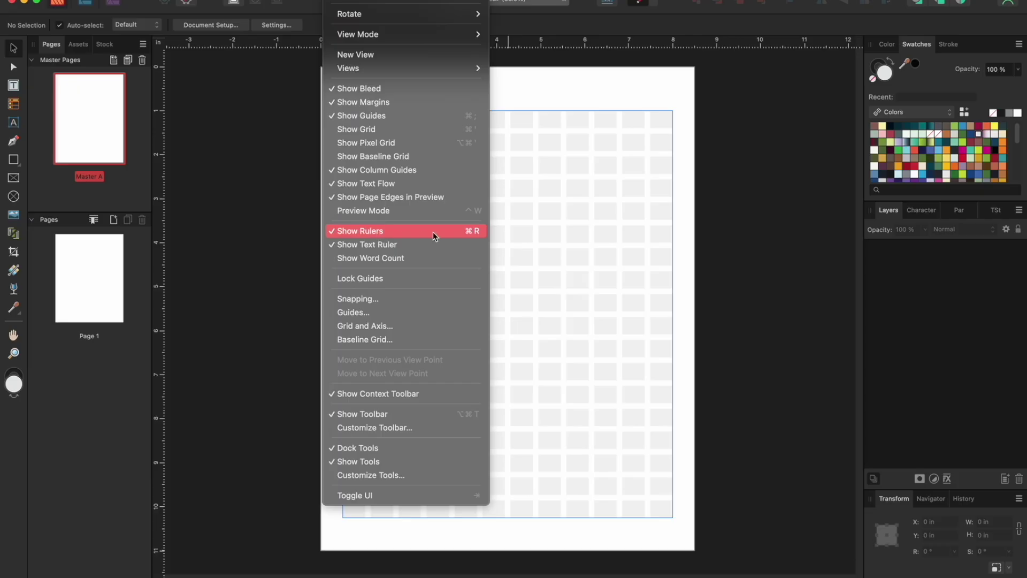
click(516, 228)
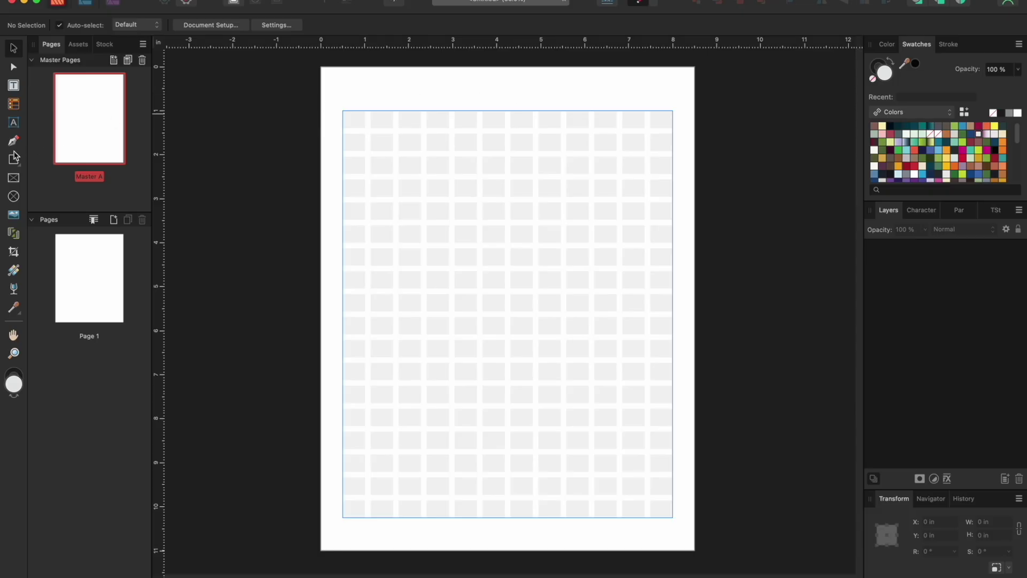
Step: Draw a rectangle 0.5 in wide and about 2.08 in tall in the left margin, then rotate it -90° and move it against the page's top edge
click(14, 162)
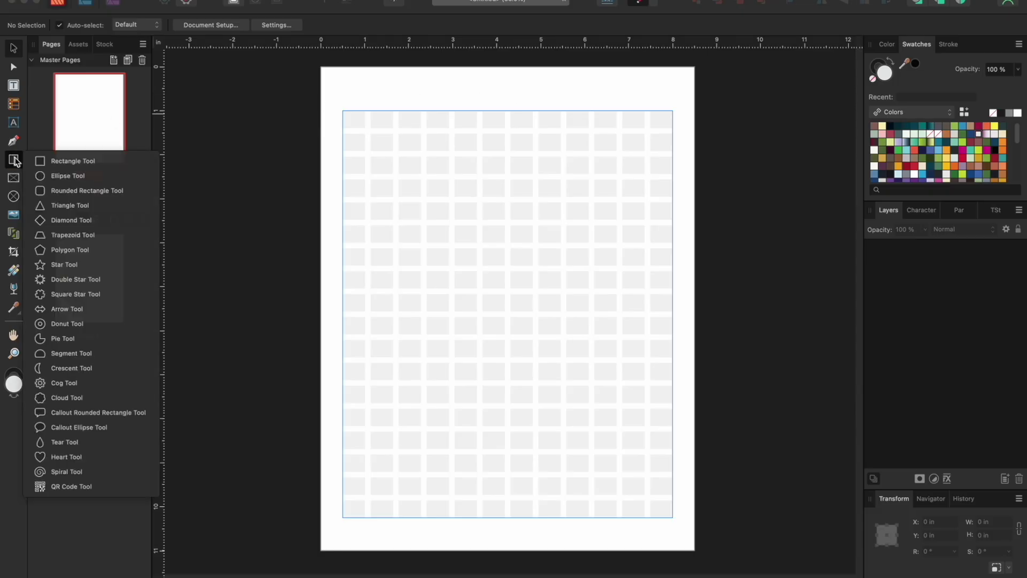
click(43, 160)
drag(321, 122, 339, 213)
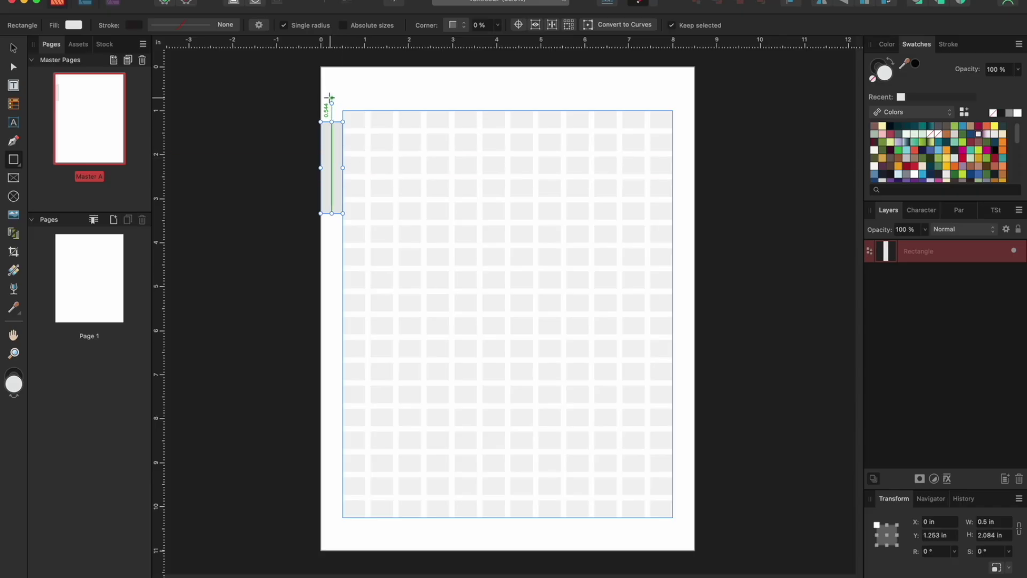
click(13, 50)
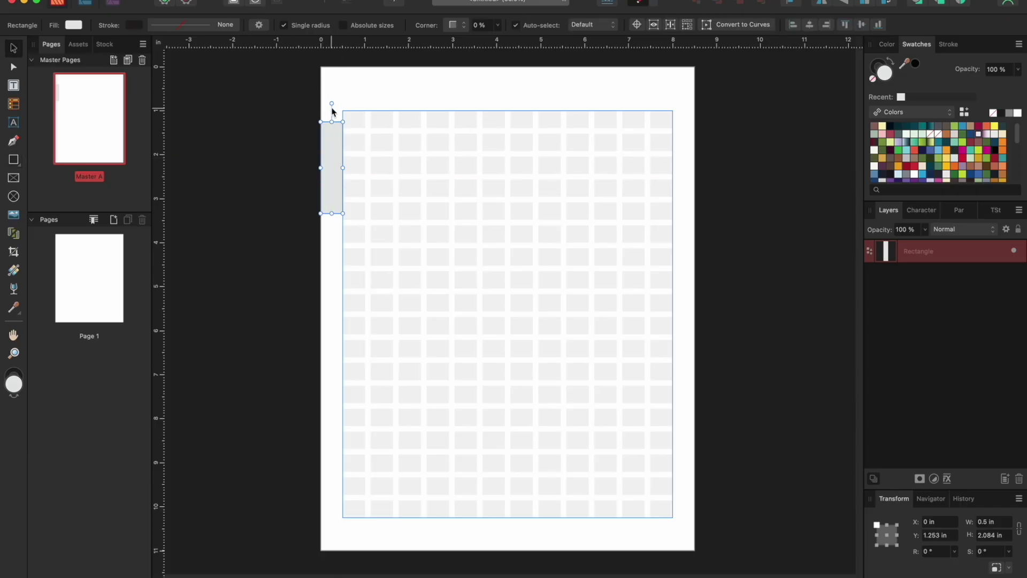
drag(332, 102, 406, 167)
drag(332, 167, 507, 80)
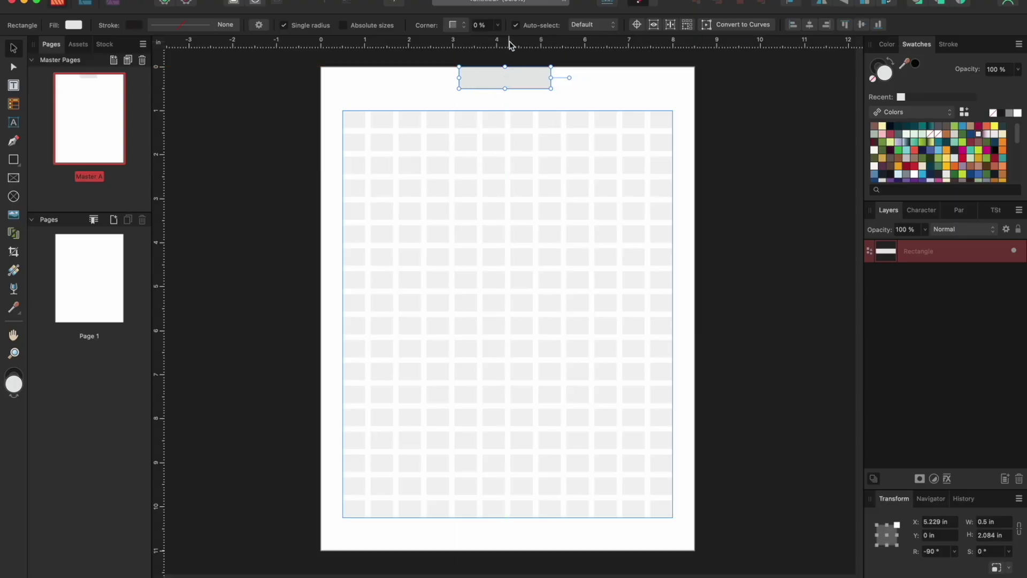
Step: Using the rectangle as a spacer, place horizontal guides 0.5 in from the page's top and bottom edges, and delete the rectangle
drag(510, 45, 523, 537)
click(526, 77)
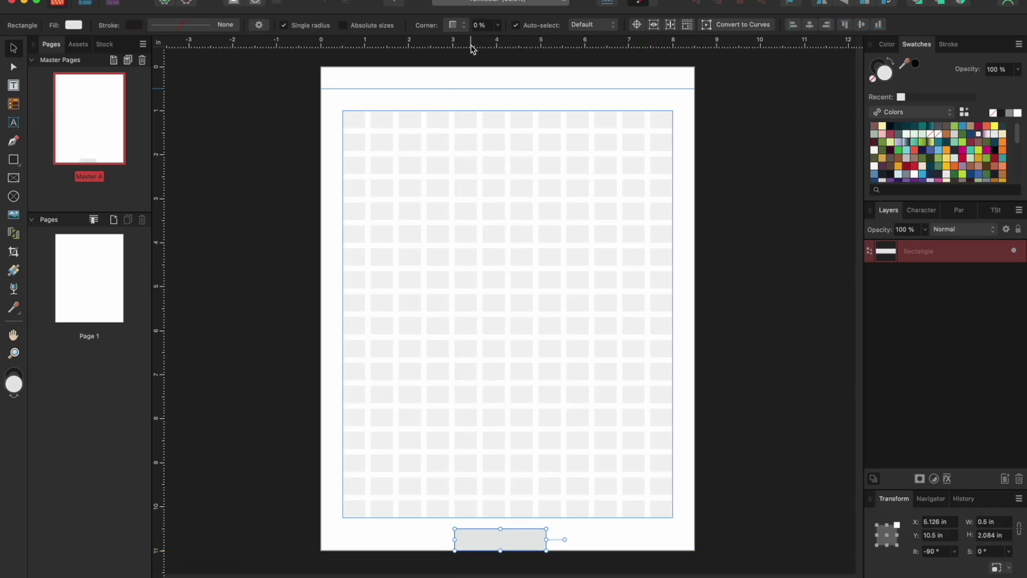
drag(477, 44, 450, 532)
key(Delete)
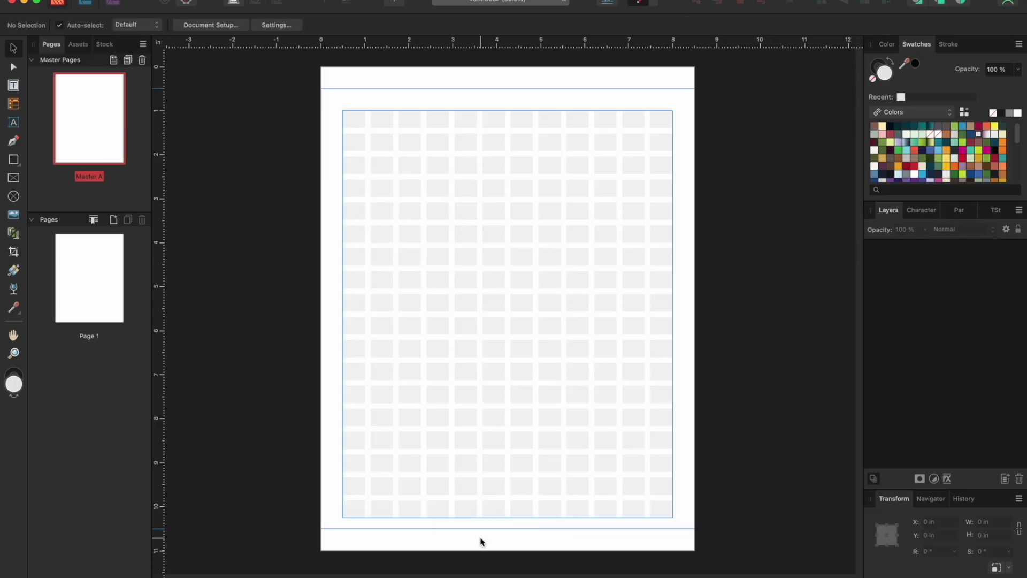
Step: Place ruler guides along all four margin lines of the master page
drag(473, 39, 453, 515)
drag(509, 41, 504, 114)
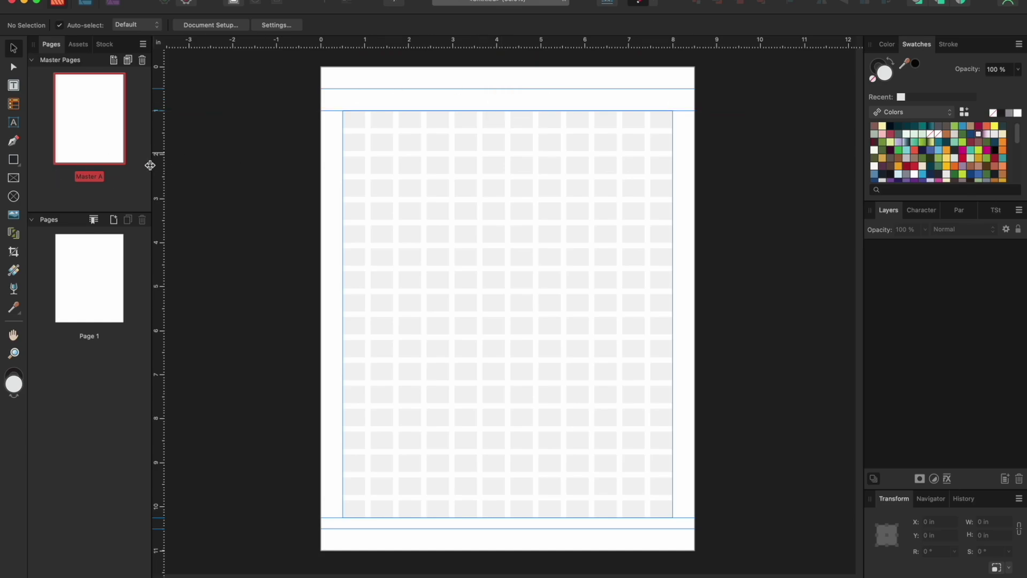
drag(157, 166, 341, 143)
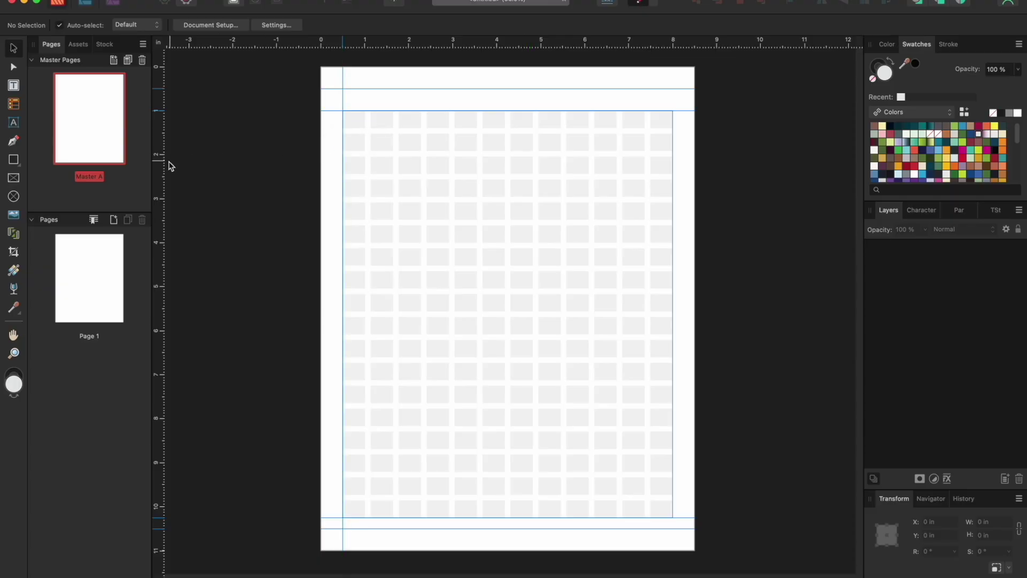
drag(158, 171, 673, 154)
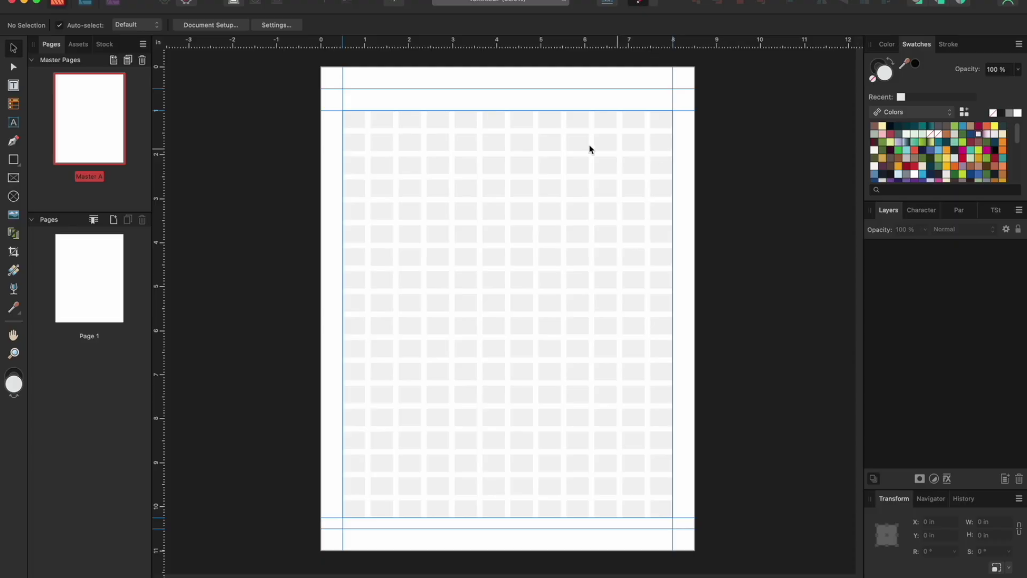
Step: Draw a 7.5 by 0.25 in text frame between the two lower horizontal guides, spanning the full margin width
click(13, 87)
drag(342, 514, 674, 529)
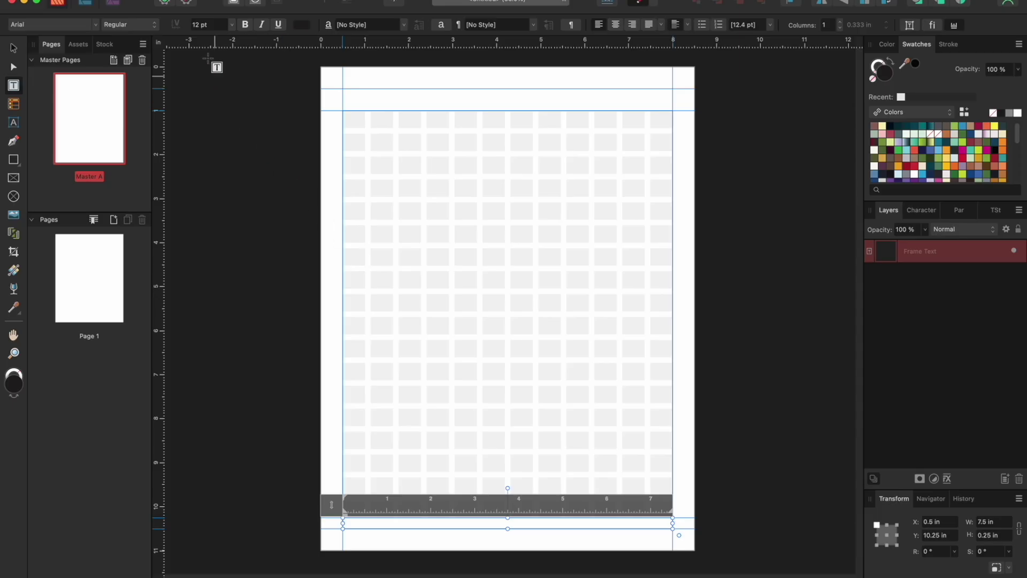
Step: Insert a page number field into the footer text frame on the master page
click(209, 0)
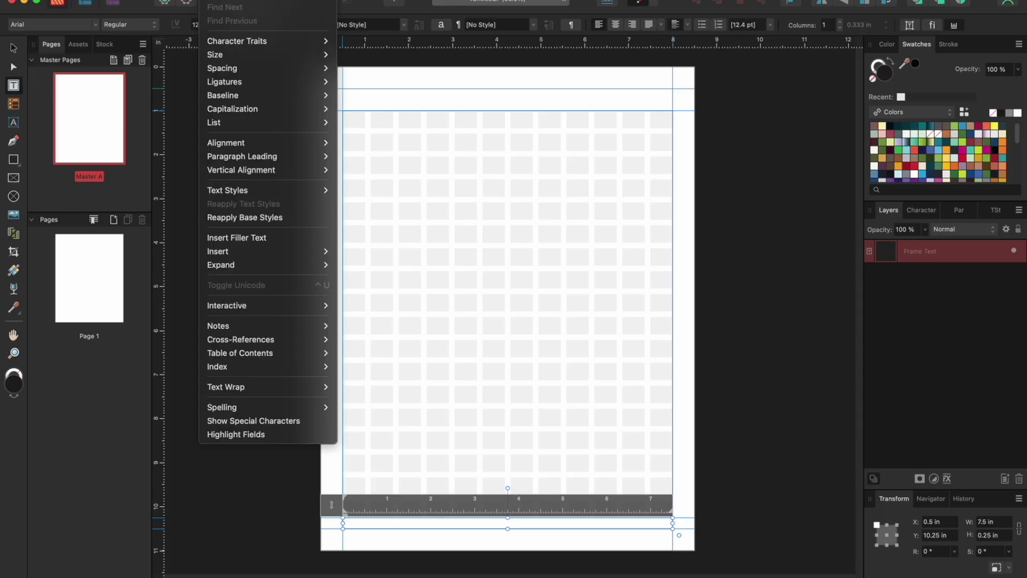
mouse_move(262, 259)
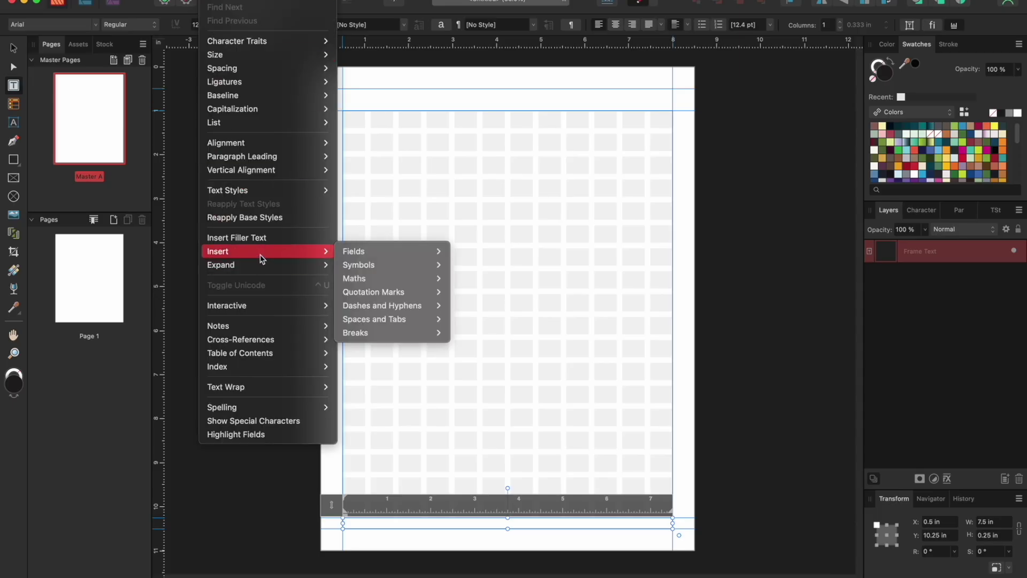
mouse_move(367, 254)
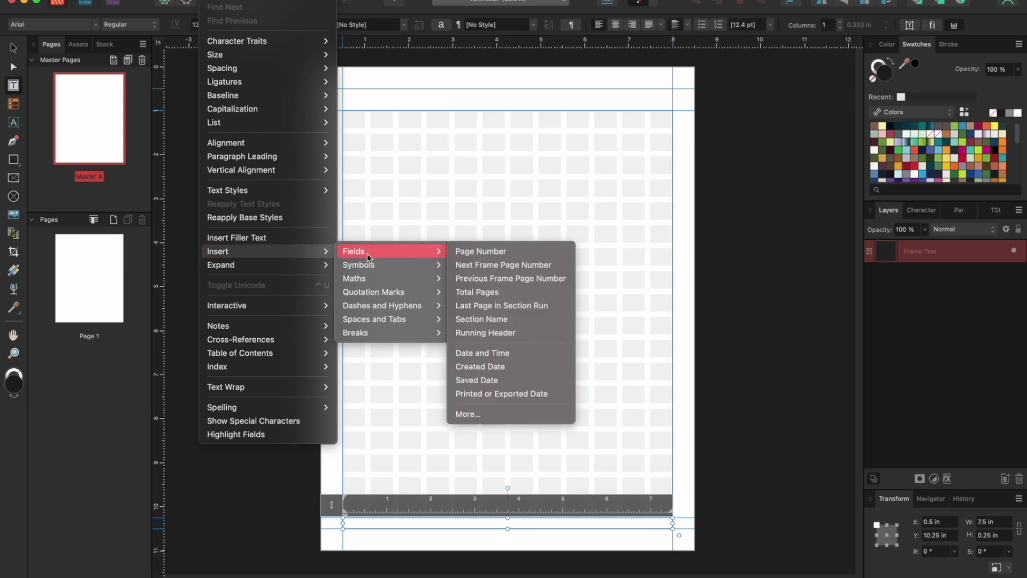
click(480, 252)
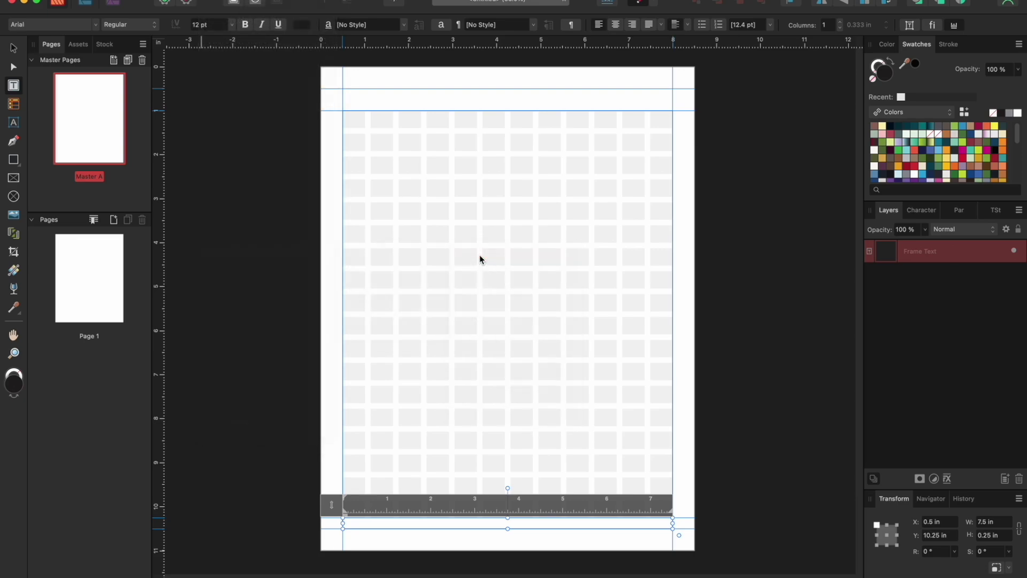
Step: Centre the page number horizontally and vertically within the footer frame
click(360, 521)
drag(359, 521, 337, 521)
click(615, 24)
click(689, 27)
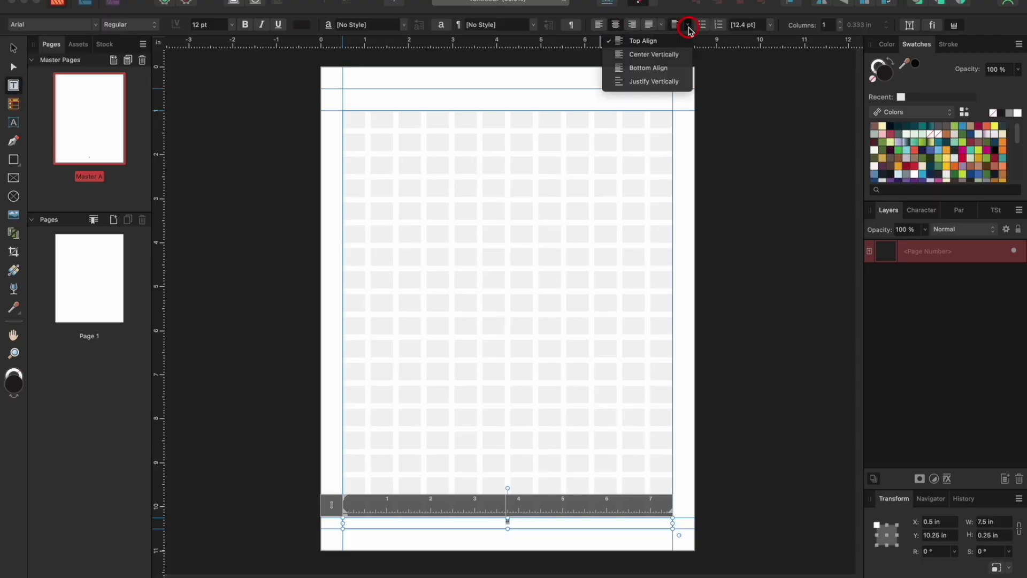
click(675, 55)
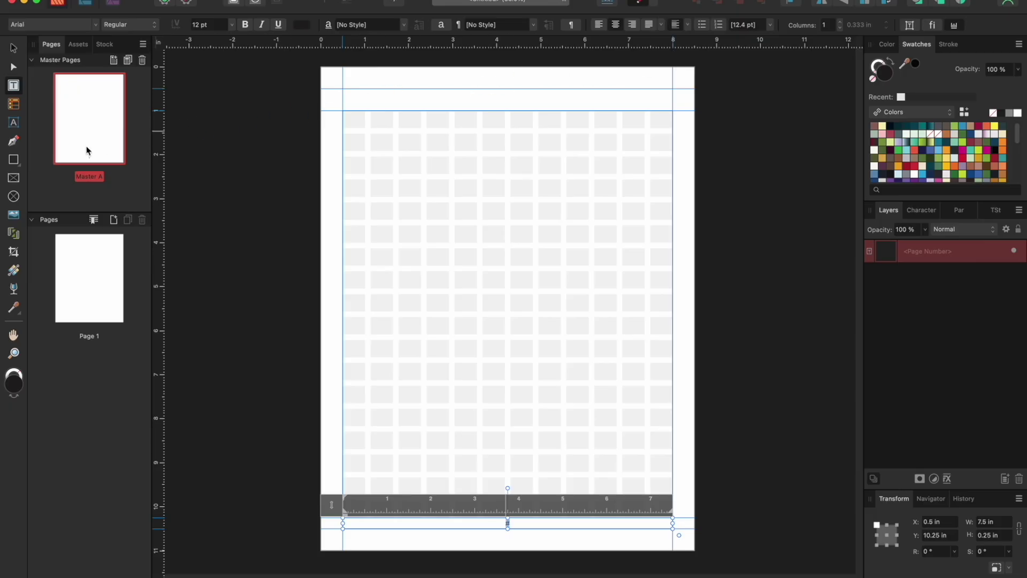
Step: Draw a 7.5 by 0.125 in rectangle spanning the margins and move it directly above the upper margin line, at Y 0.875 in
click(14, 161)
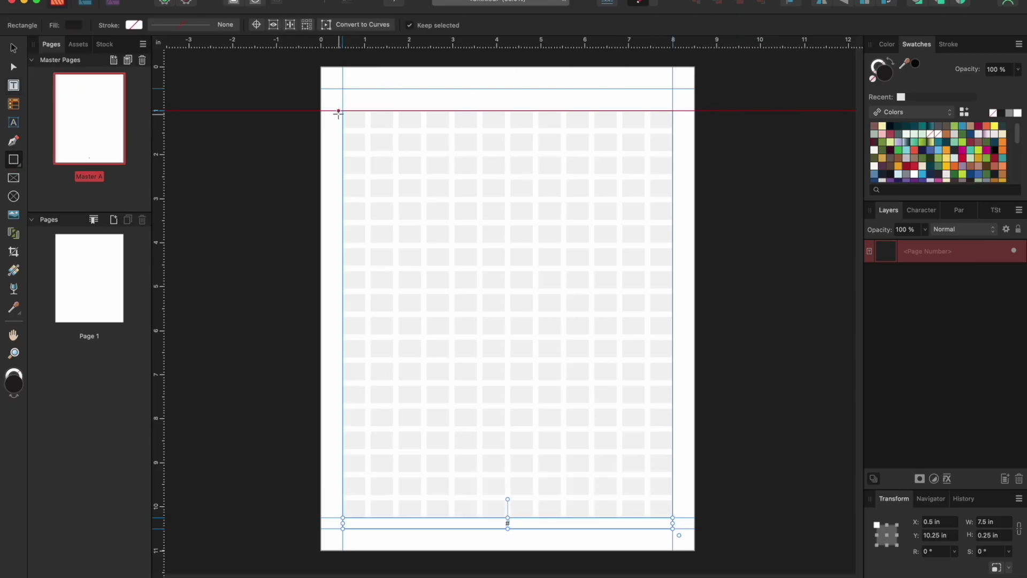
drag(344, 127, 672, 133)
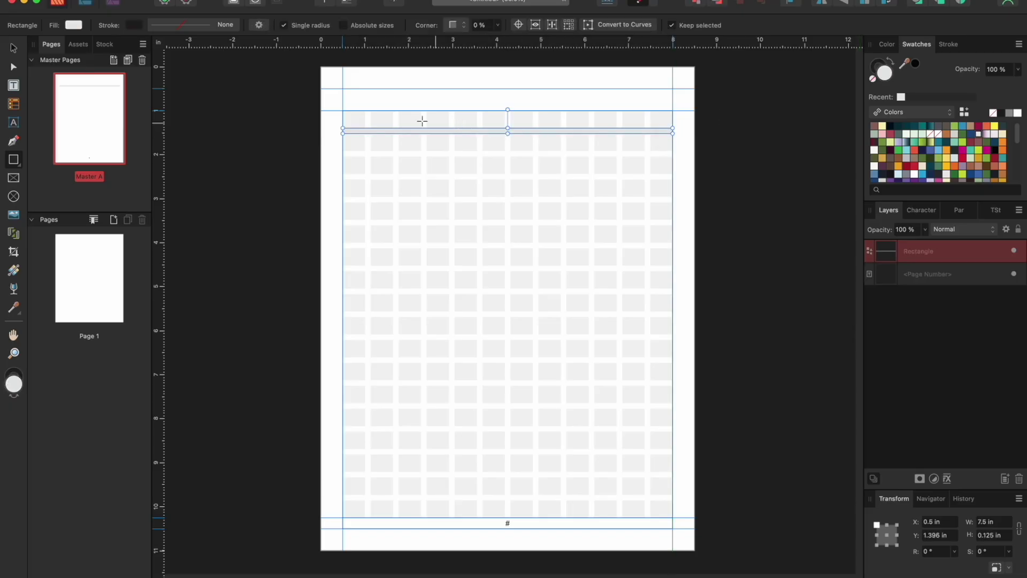
click(13, 48)
drag(374, 131, 374, 107)
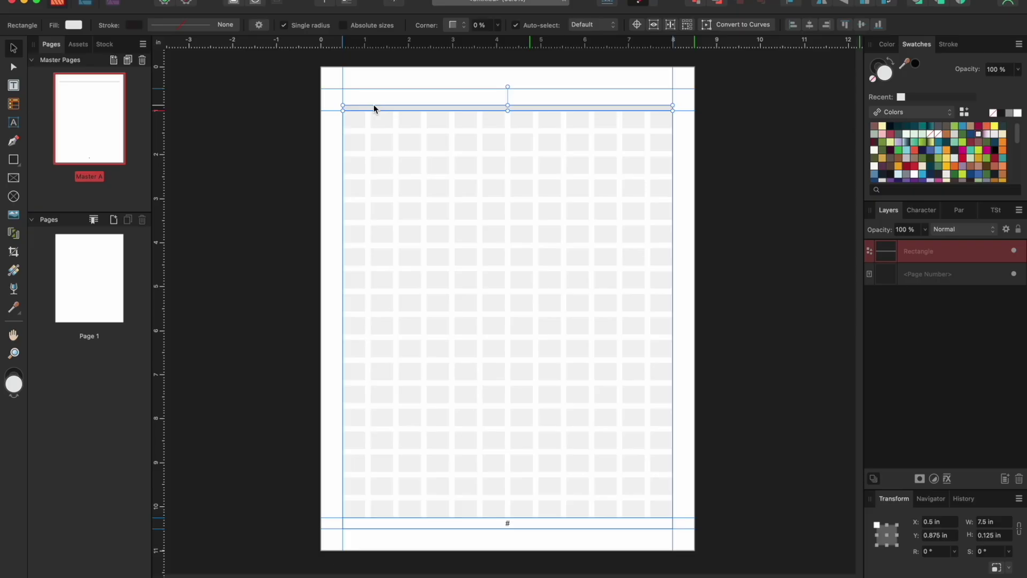
Step: Duplicate the thin rectangle, align the copy to the guide at 0.5 in, and stretch it down to the original, 0.375 in tall
drag(373, 107, 375, 129)
key(super+j)
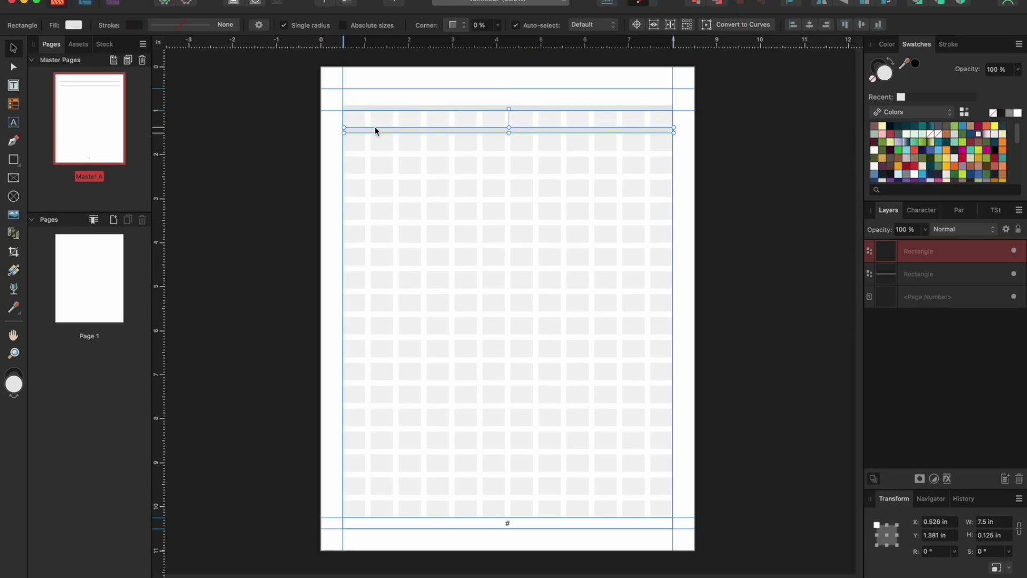
click(517, 129)
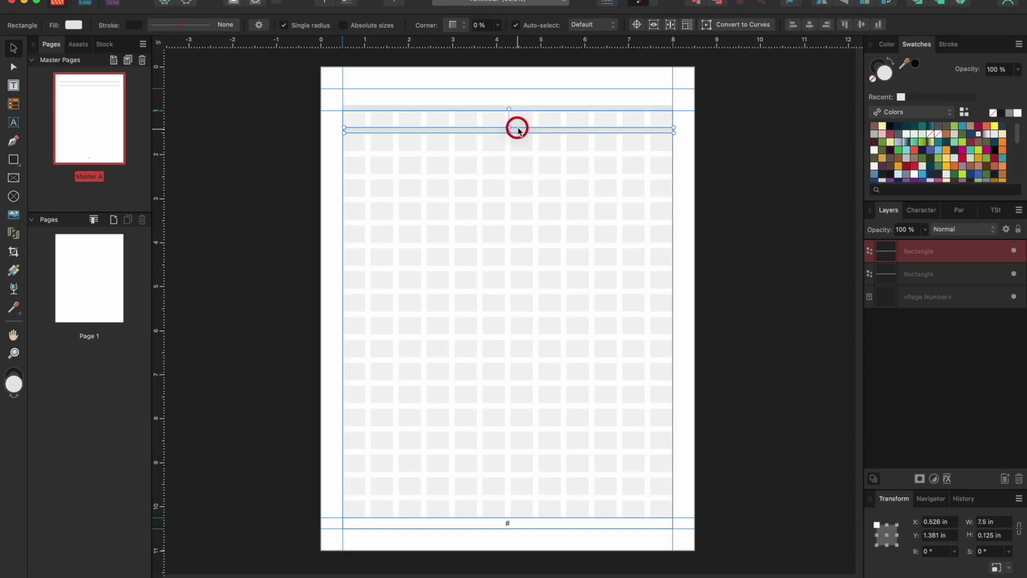
drag(517, 130, 518, 95)
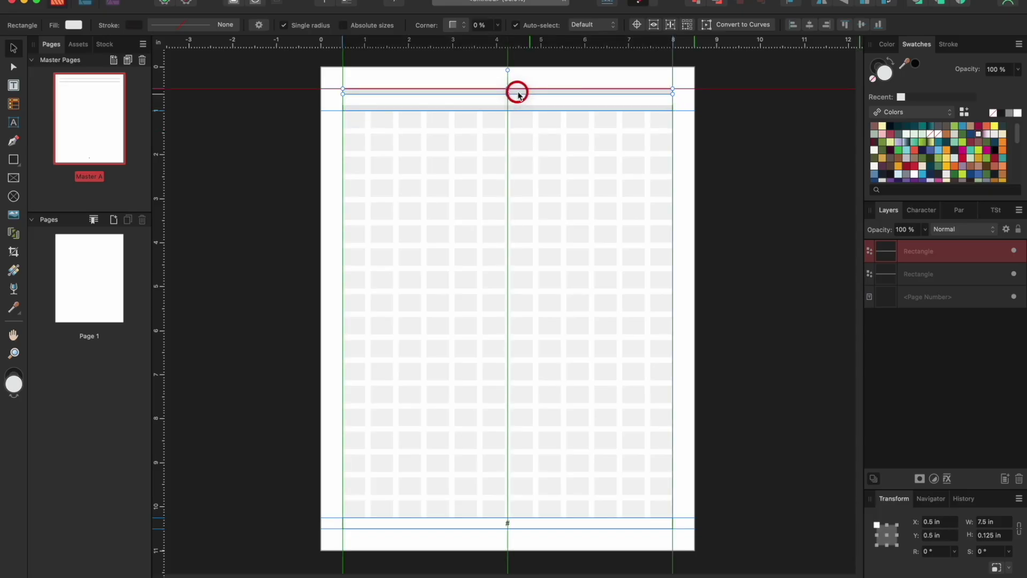
drag(508, 94, 507, 105)
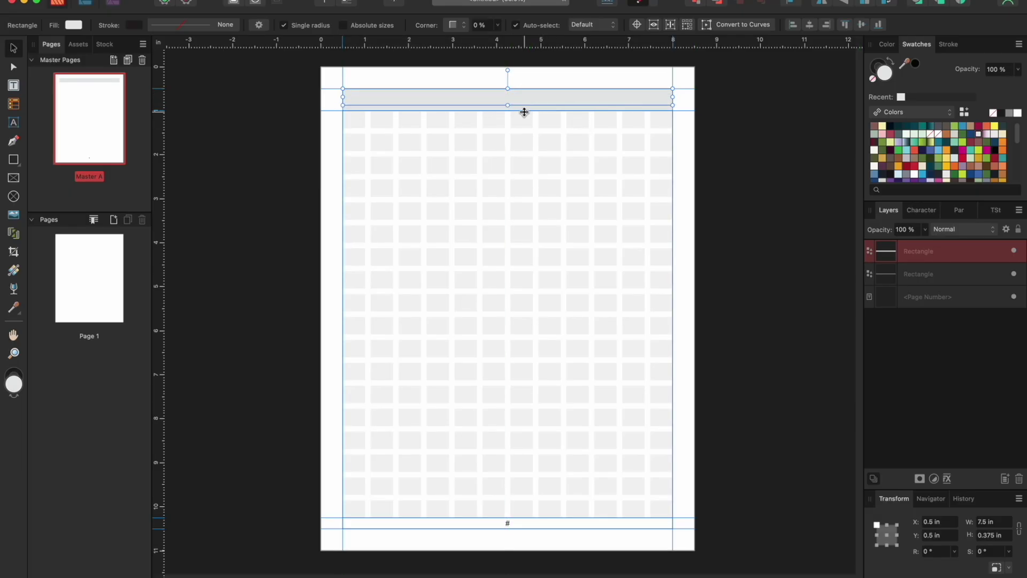
Step: Delete the thin spacer rectangle between the header bar and the margin line
scroll(509, 110, up, 5)
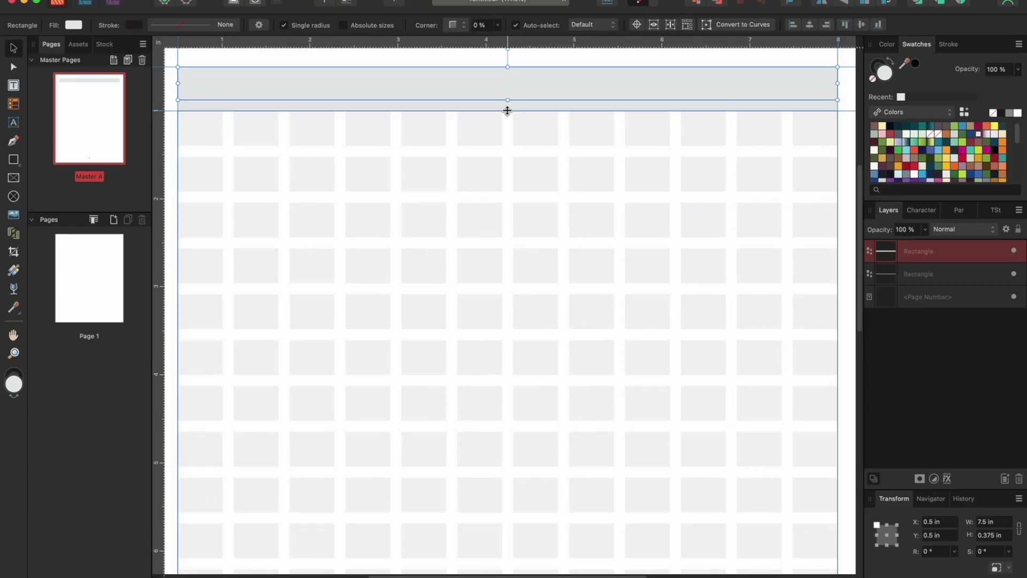
click(385, 106)
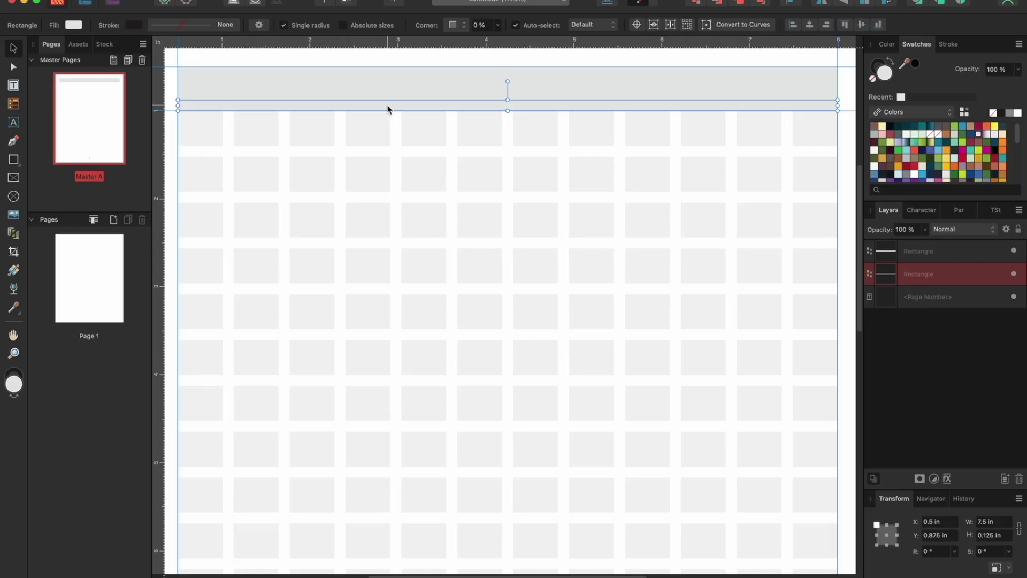
key(Delete)
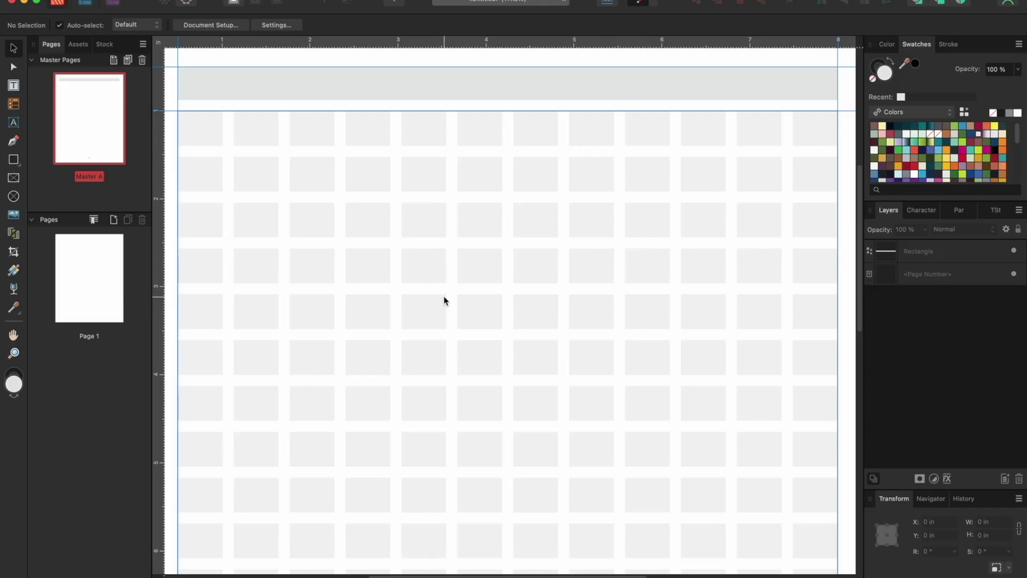
Step: Preview the whole master page without guides, margins and grid, and return to the normal view
scroll(444, 301, down, 5)
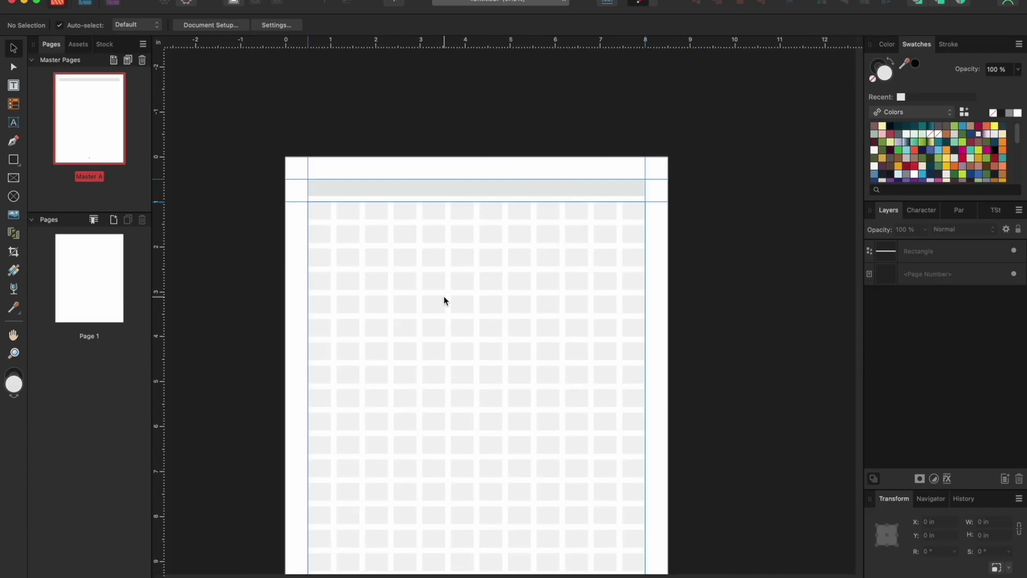
scroll(444, 301, down, 4)
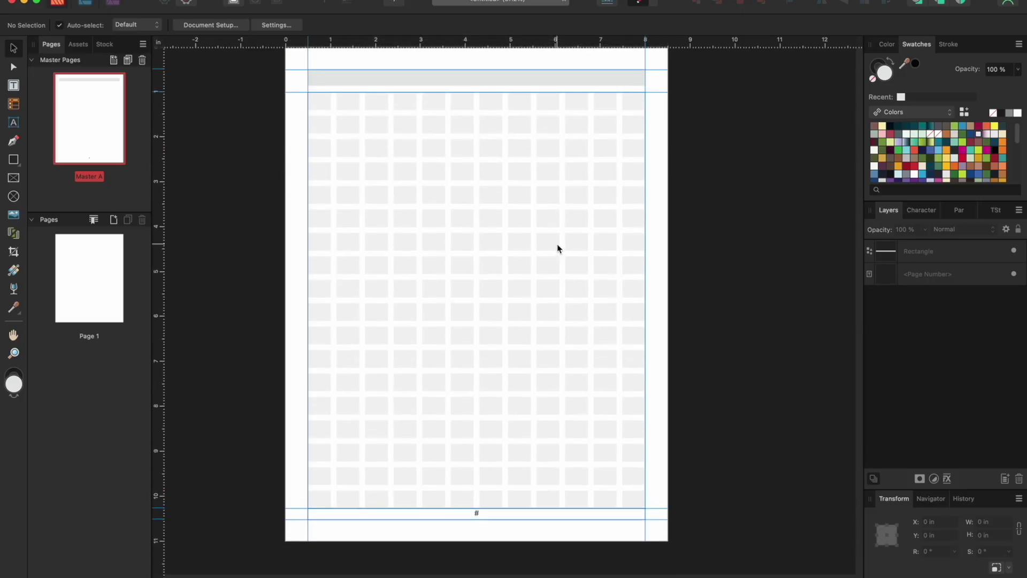
scroll(557, 249, up, 1)
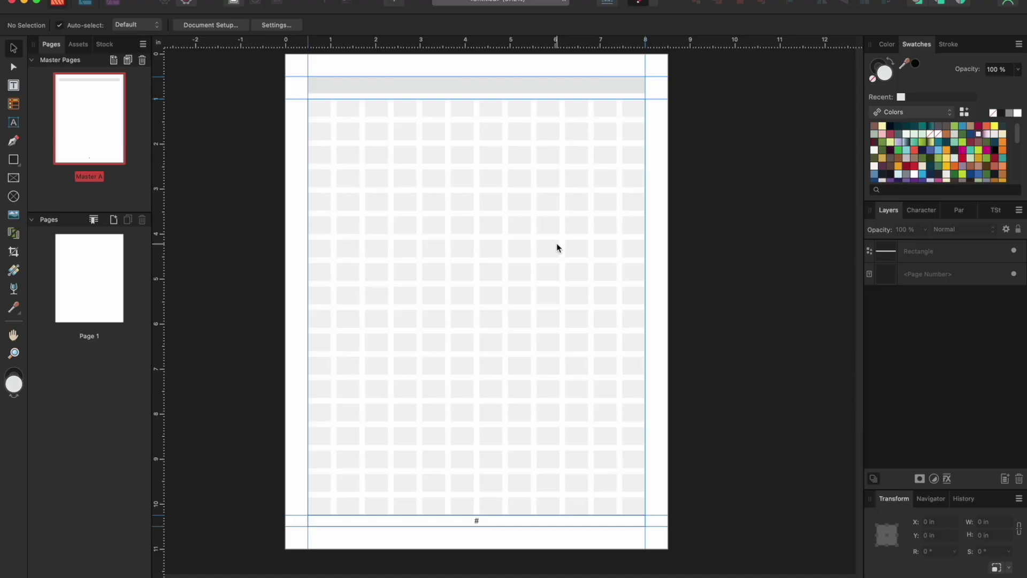
click(393, 2)
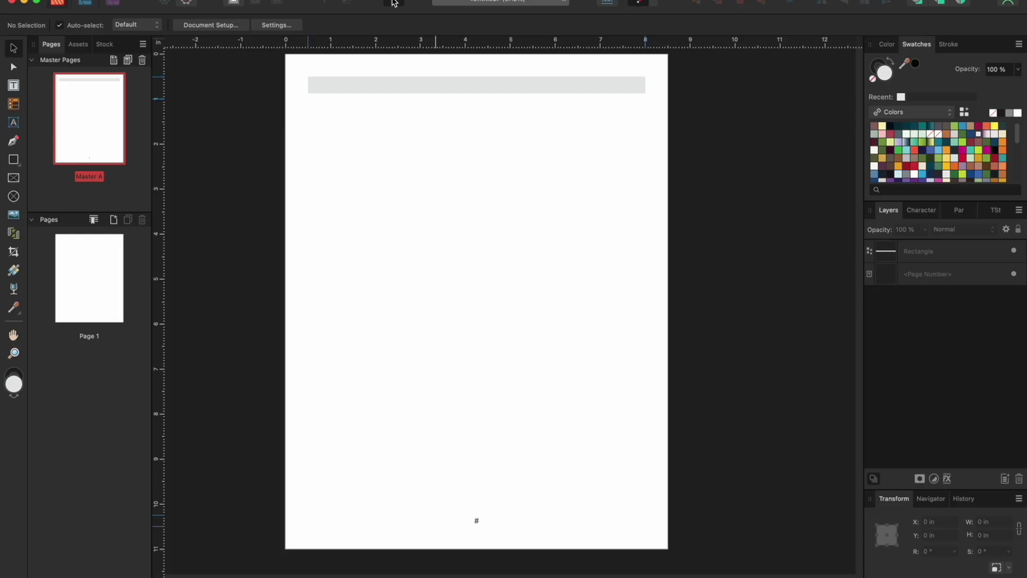
click(393, 3)
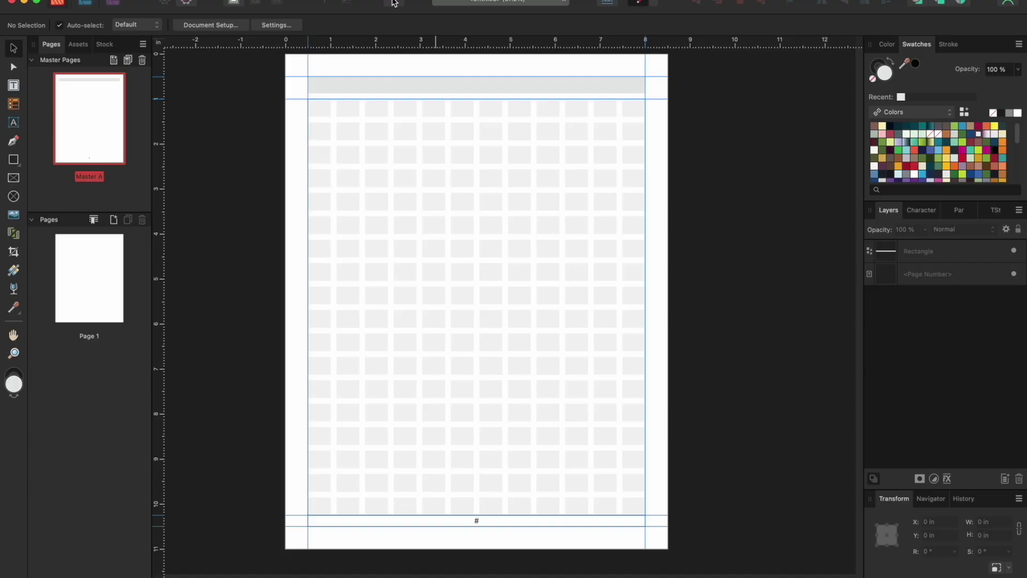
Step: Add a second Letter-size master page with linked margins of 0.5 in on all sides
click(114, 61)
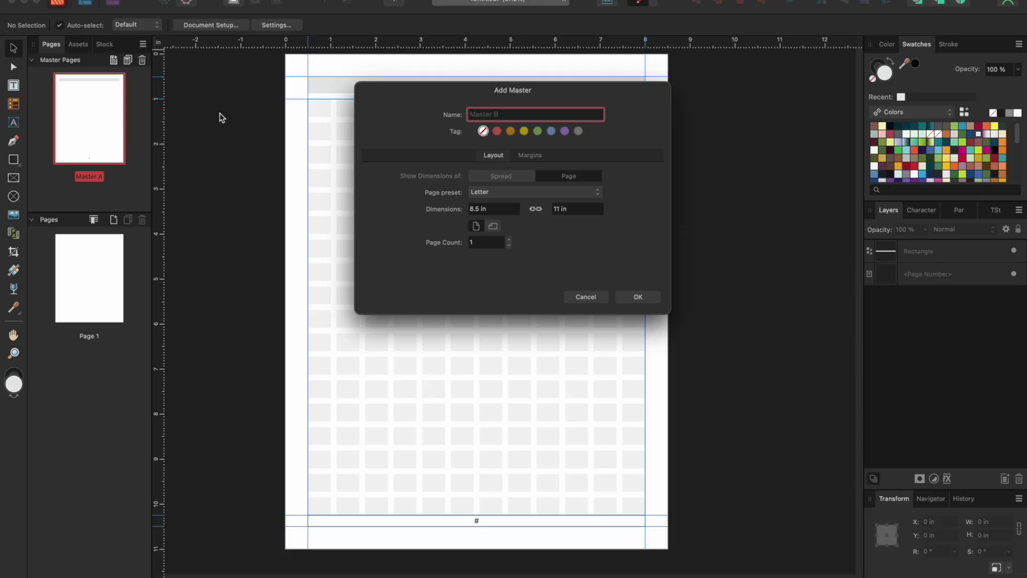
click(525, 158)
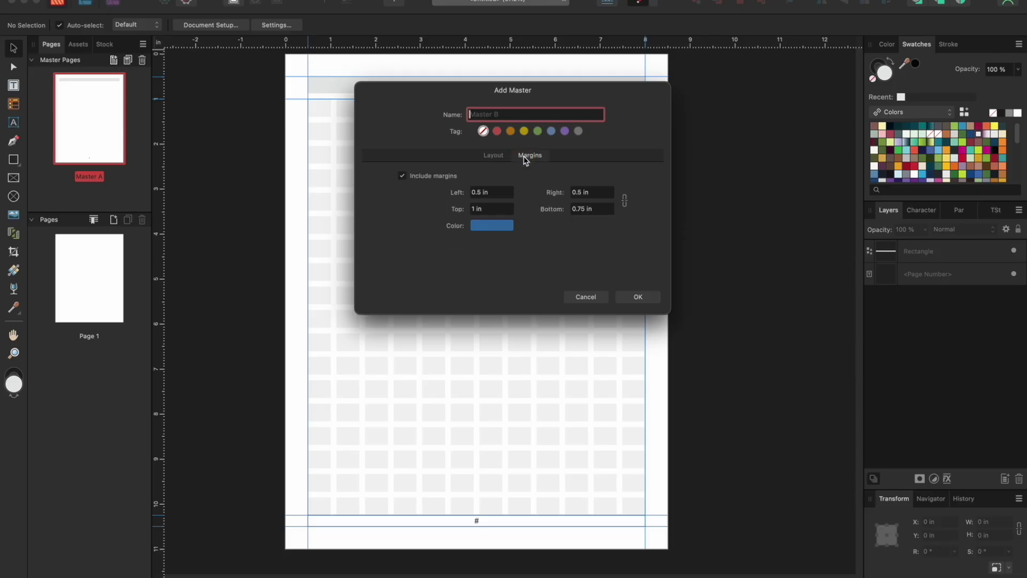
click(625, 204)
click(606, 209)
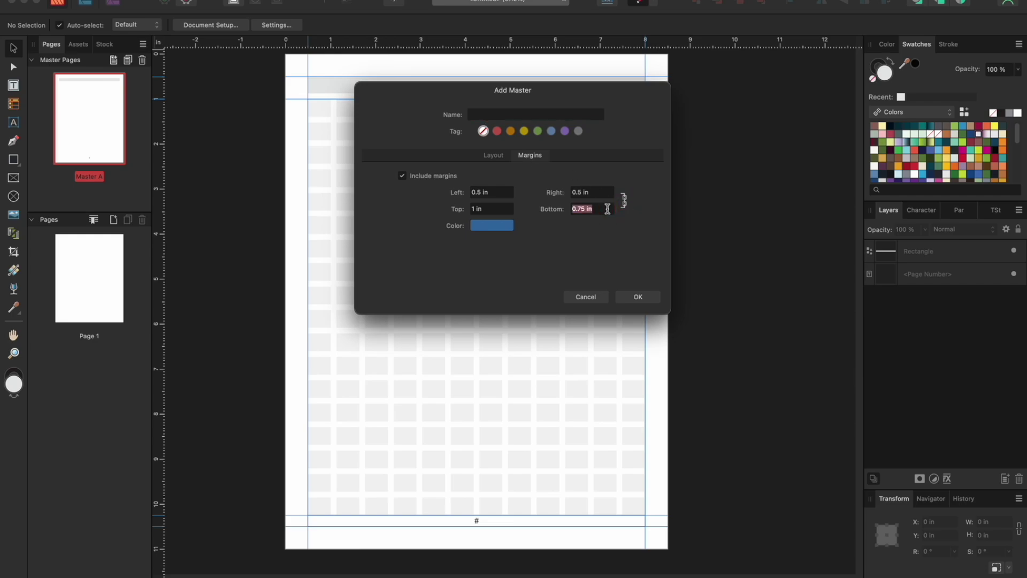
text(0.5)
key(Return)
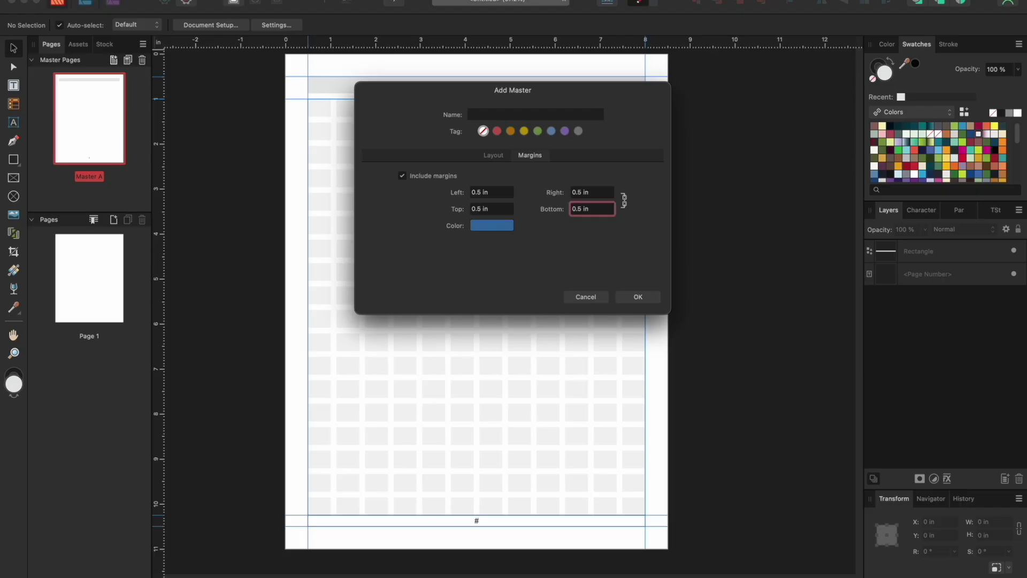
click(638, 296)
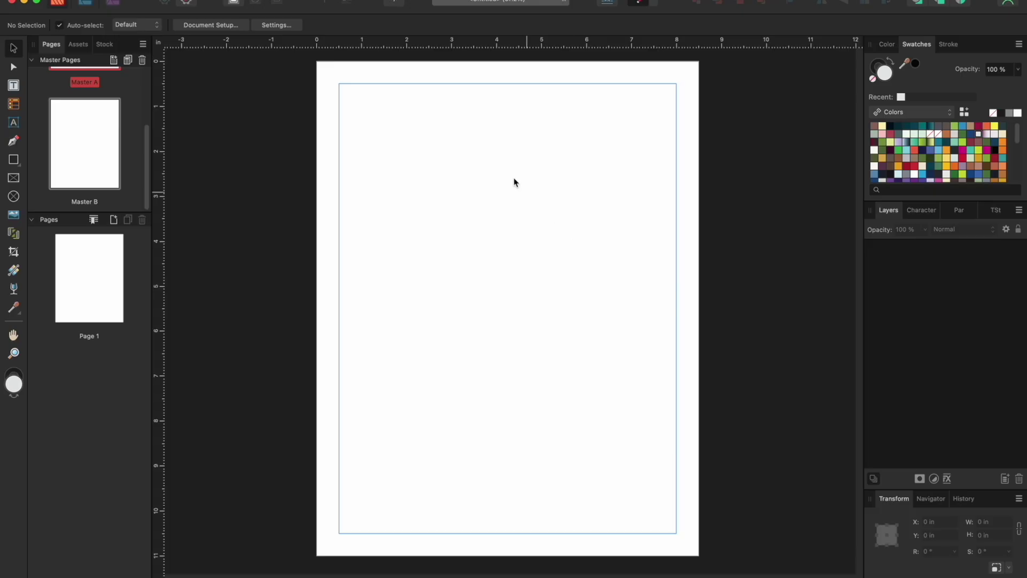
Step: Give the new master page column guides with 12 columns, 18 rows and a 0.125 in gutter
click(337, 0)
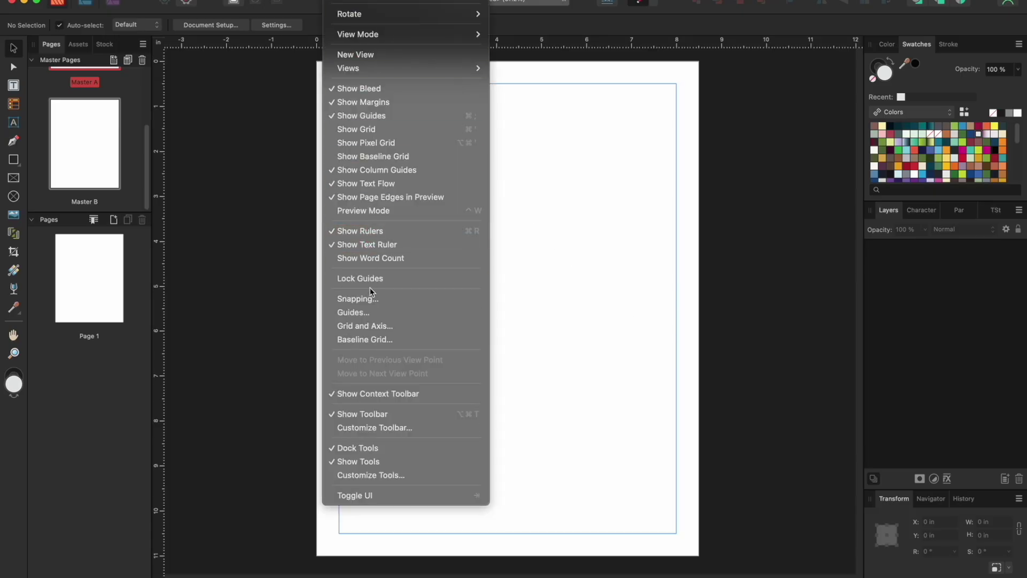
click(368, 311)
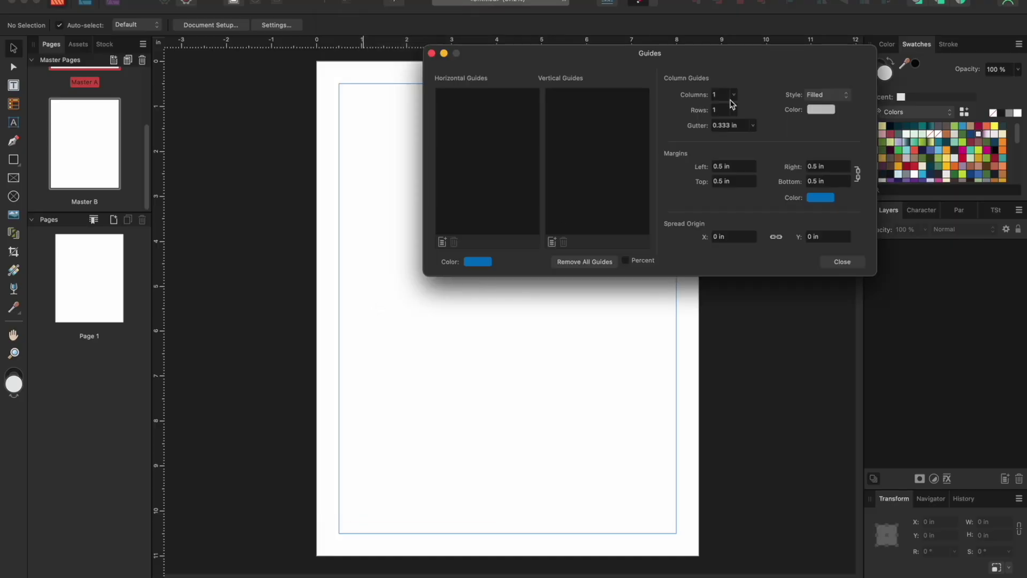
click(718, 95)
text(2)
key(Tab)
text(8)
key(Tab)
key(BackSpace)
text(.125)
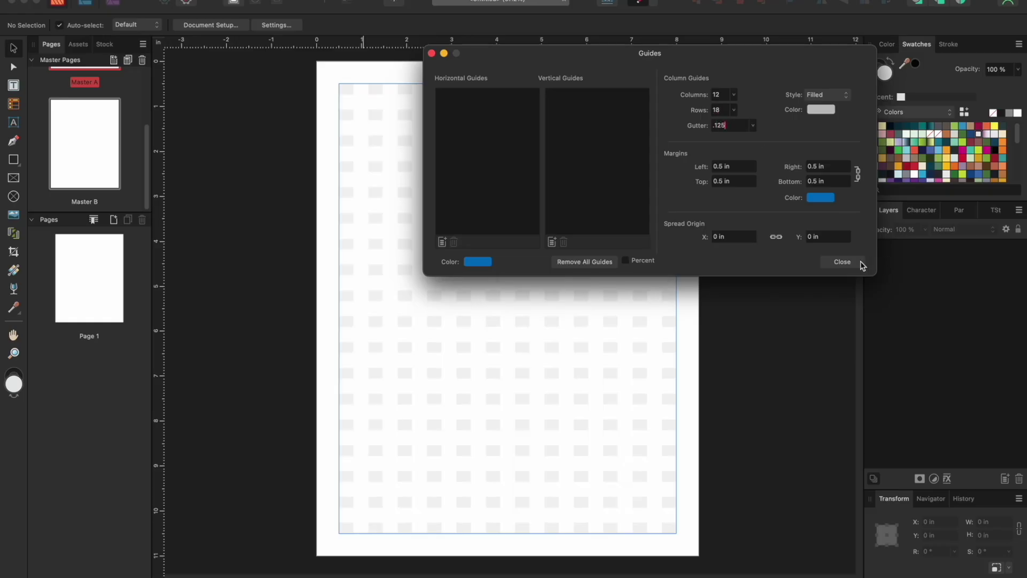
key(Return)
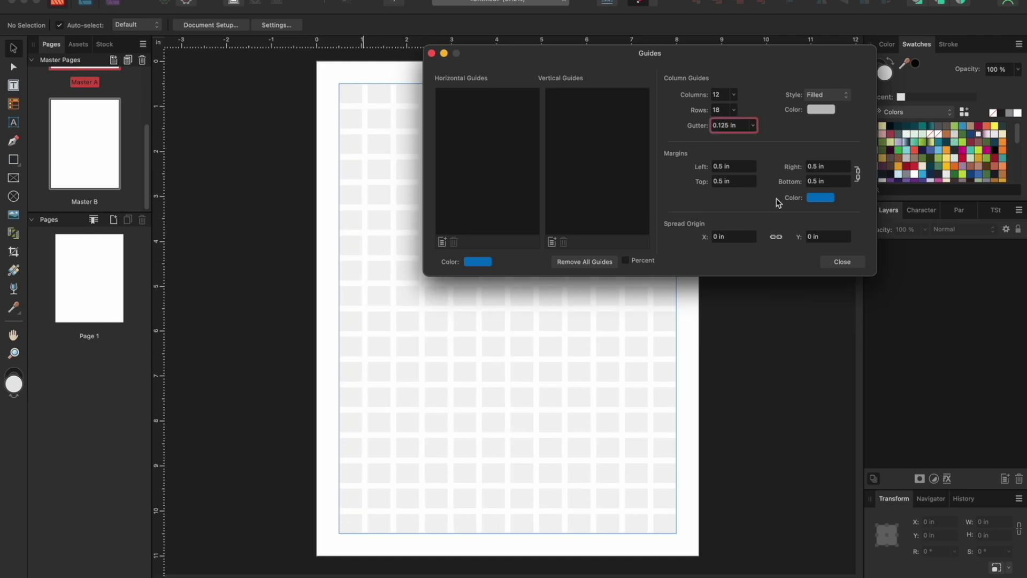
click(843, 262)
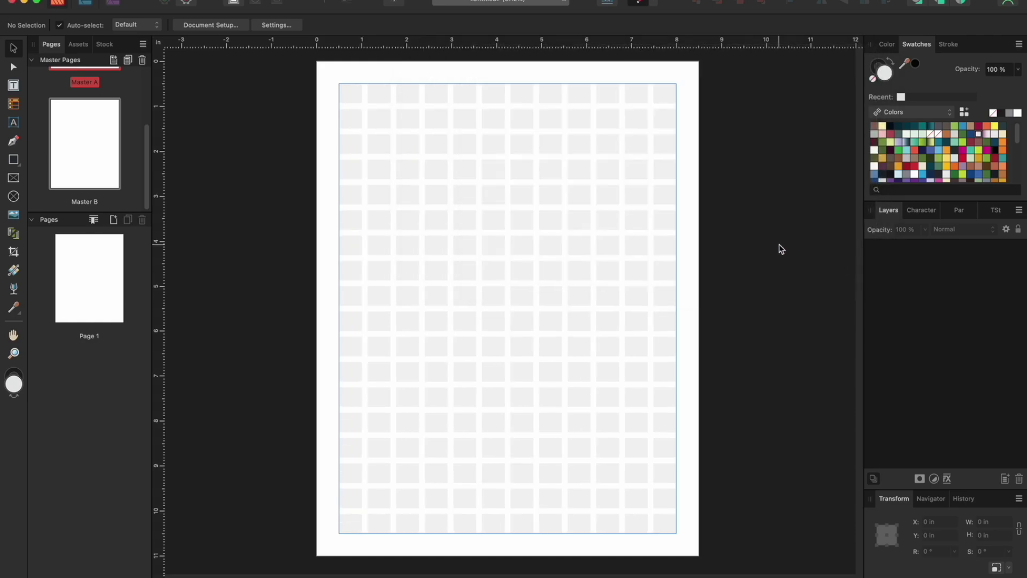
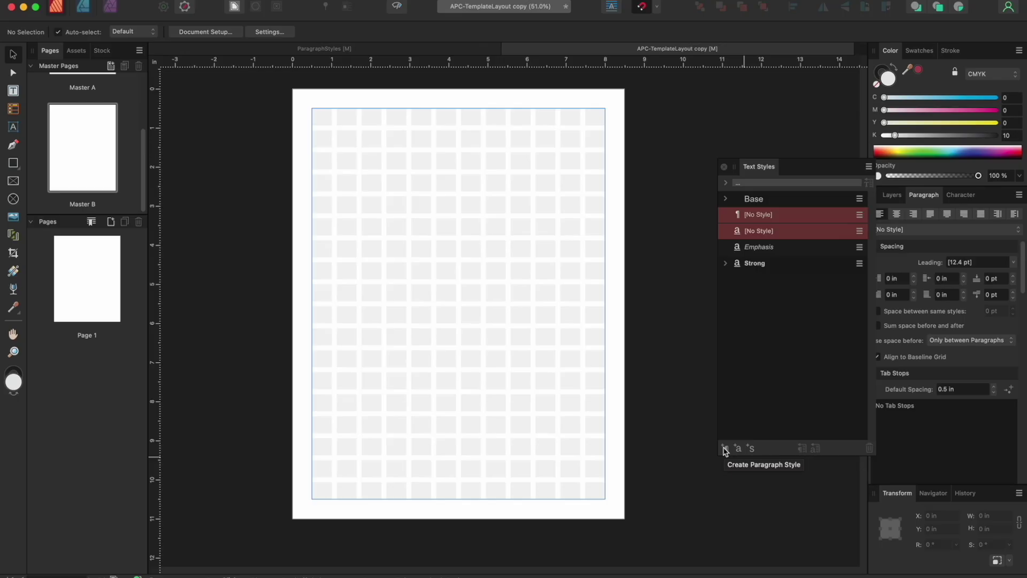
Step: Draw four stacked text frames about 3.1 in wide on Master B, the upper three about 1 in tall and the lowest slightly taller
click(14, 91)
drag(335, 129, 458, 169)
drag(338, 197, 459, 235)
drag(336, 262, 459, 301)
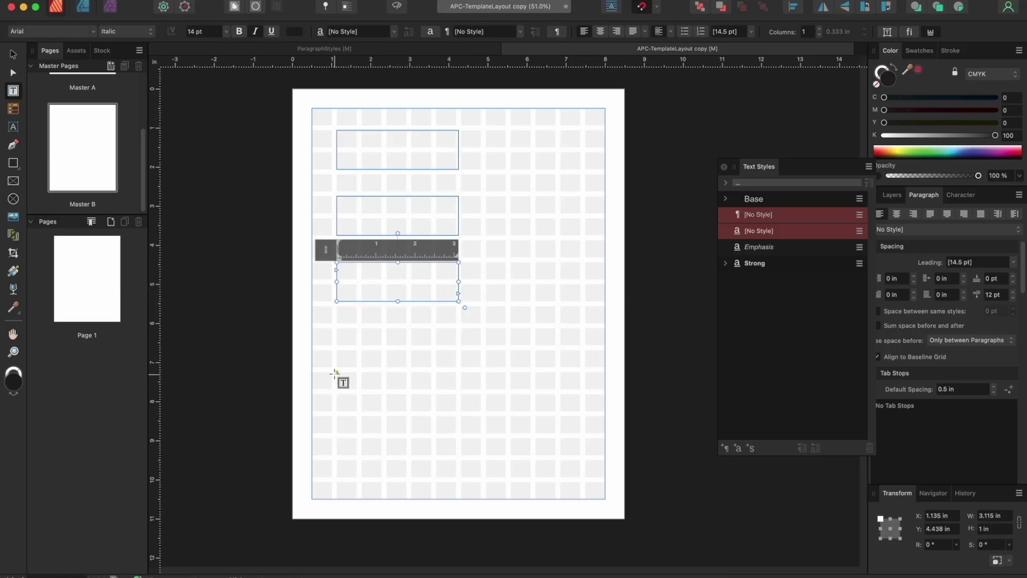
drag(335, 373, 459, 424)
Step: Fill the uppermost text frame with filler text
click(367, 143)
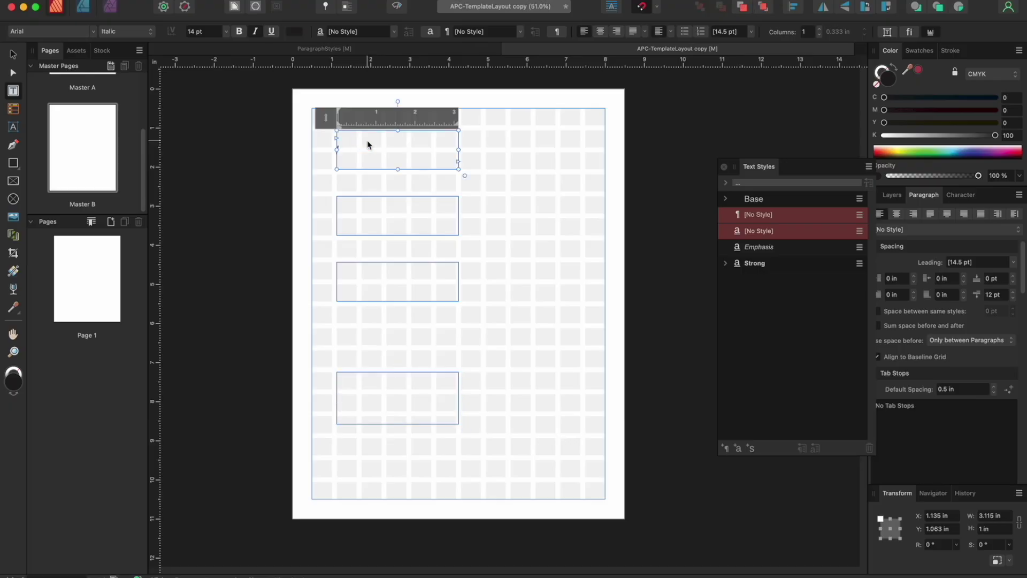
right_click(367, 140)
click(393, 171)
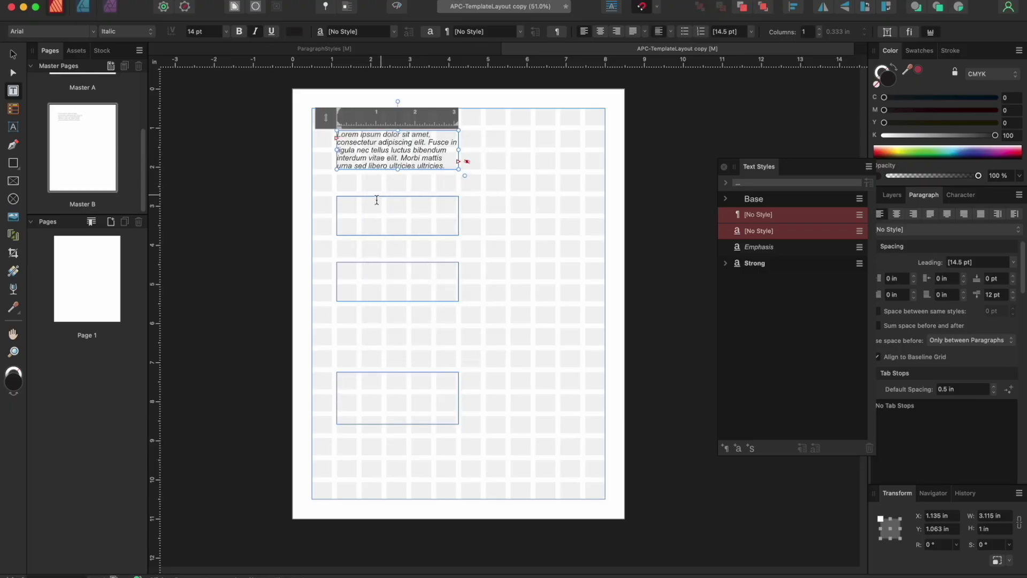
Step: Fill the three empty text frames below the uppermost one with filler text
click(368, 208)
right_click(368, 208)
click(403, 242)
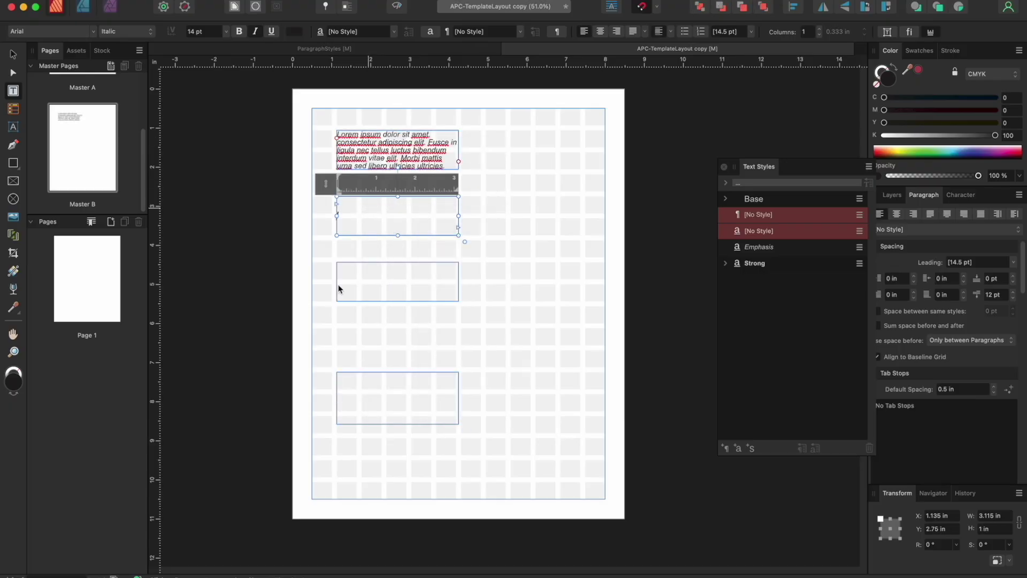
click(338, 289)
right_click(350, 267)
click(386, 308)
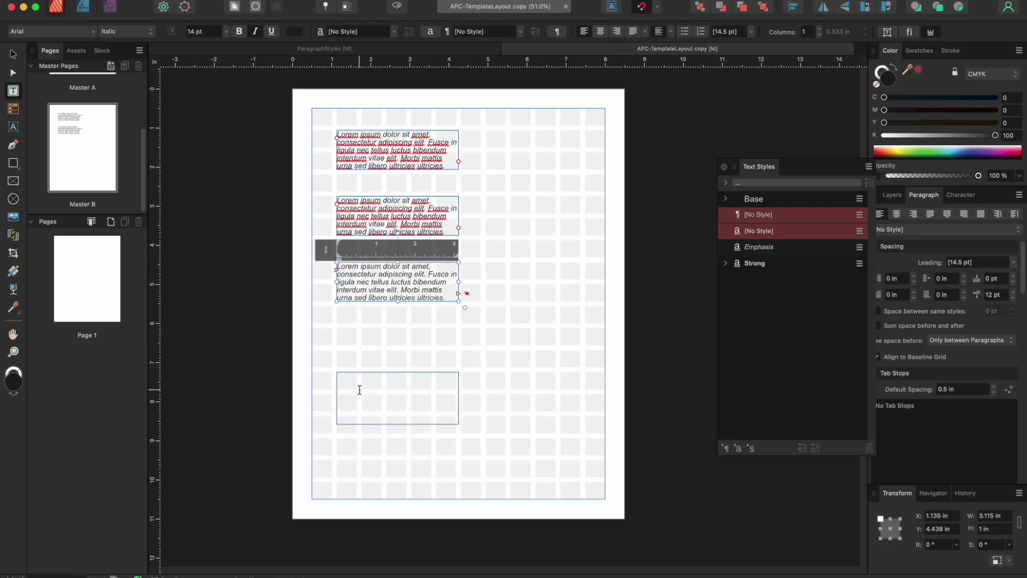
click(359, 390)
right_click(360, 389)
click(380, 419)
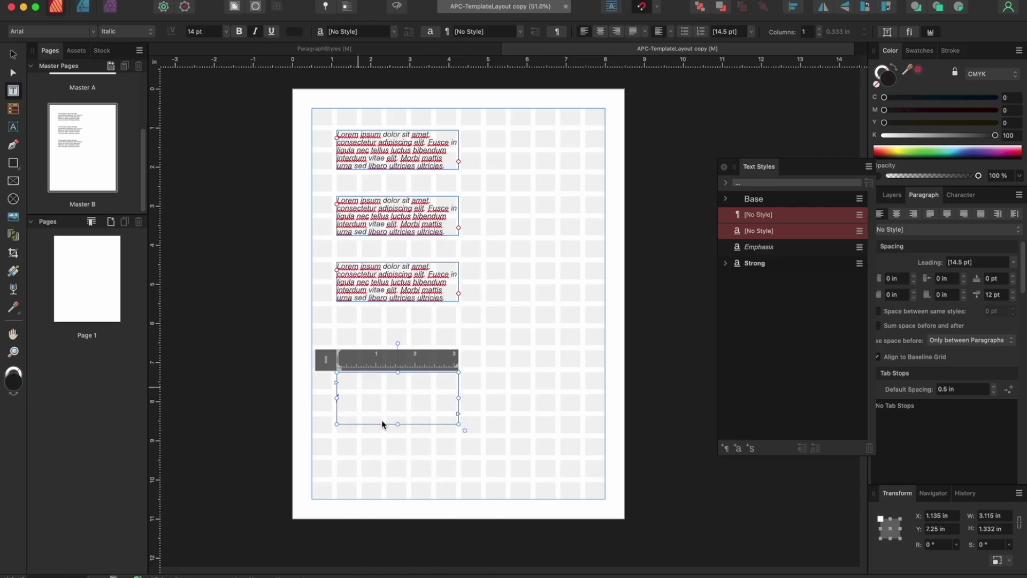
Step: Widen all four text frames on Master B to about 5.6 in, keeping their left edges in place
click(14, 54)
click(436, 151)
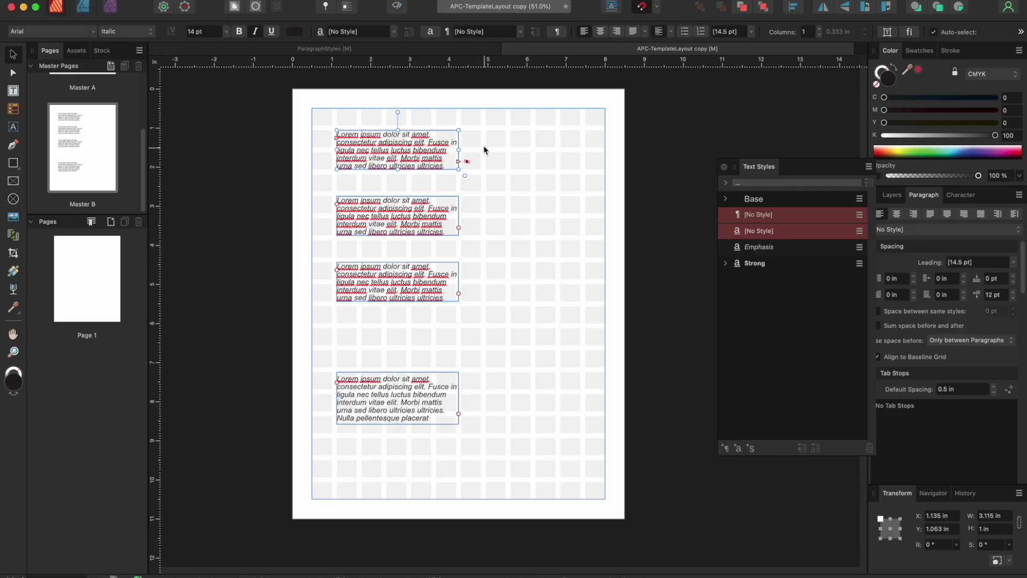
drag(458, 161, 556, 161)
click(409, 229)
drag(458, 228, 555, 216)
click(417, 285)
drag(459, 293, 556, 281)
click(439, 389)
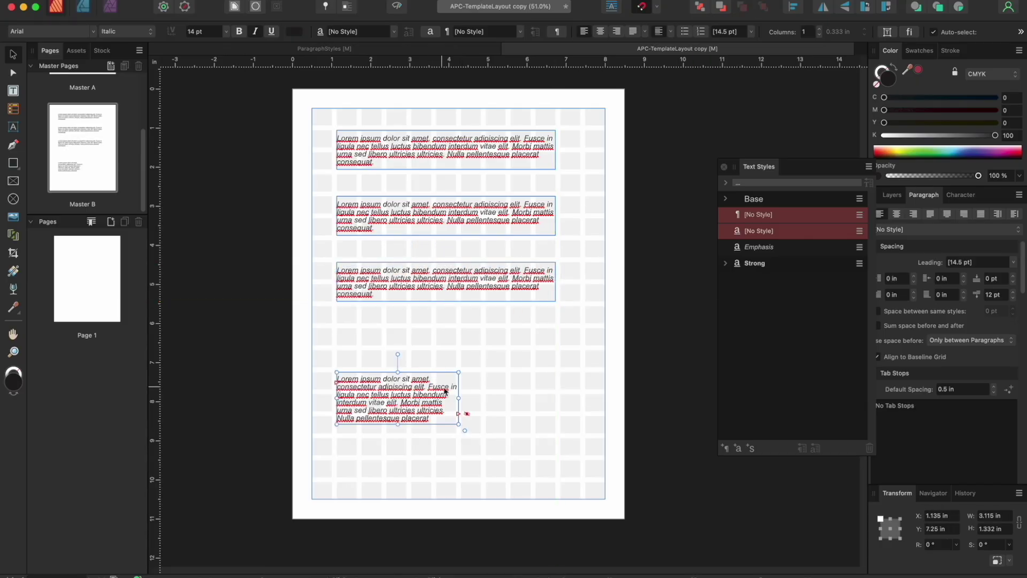
drag(459, 397, 555, 398)
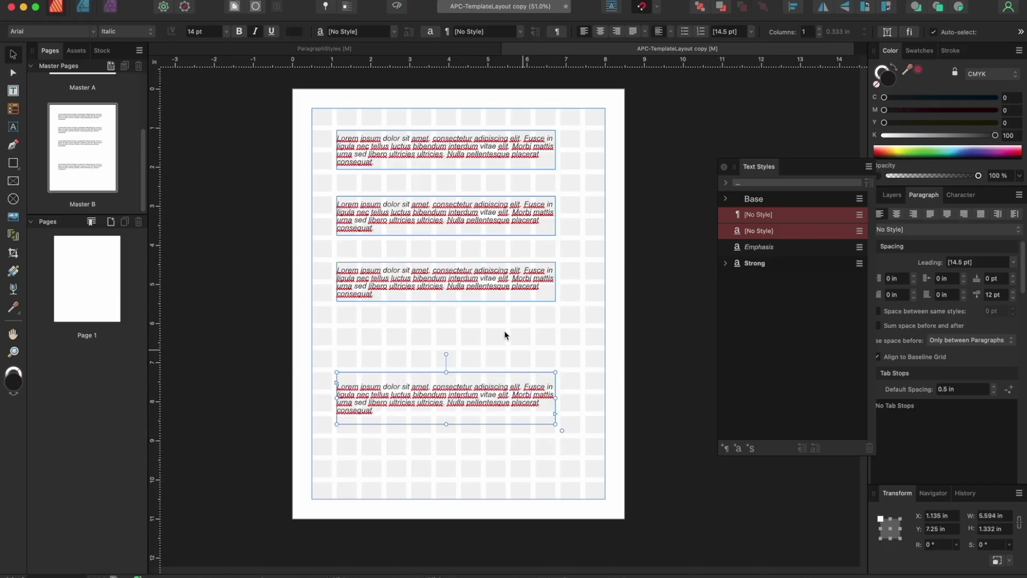
Step: Format the uppermost frame's text as Girassol Regular at 24 pt with Center Vertically alignment
click(435, 147)
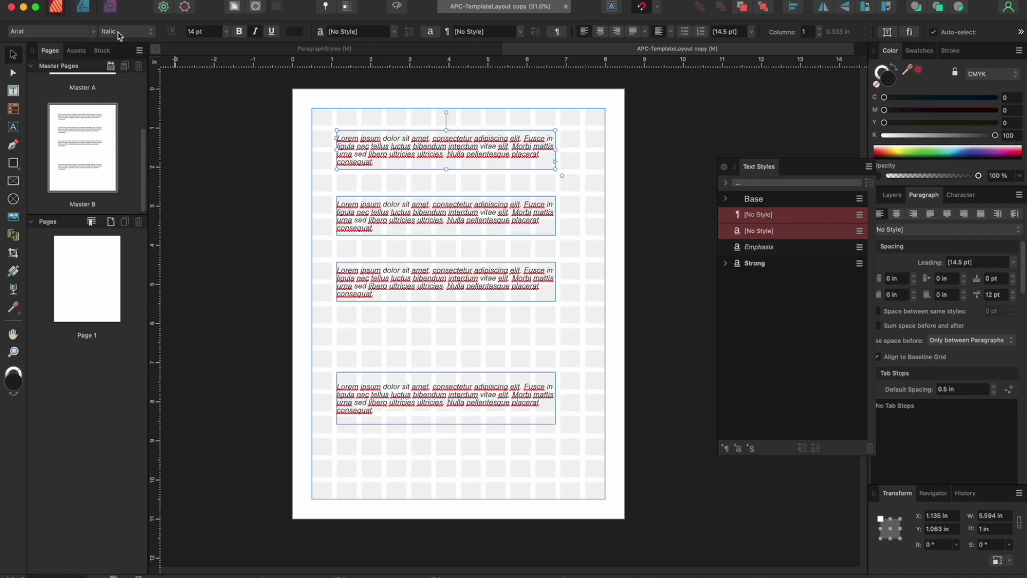
click(35, 33)
text(Giras)
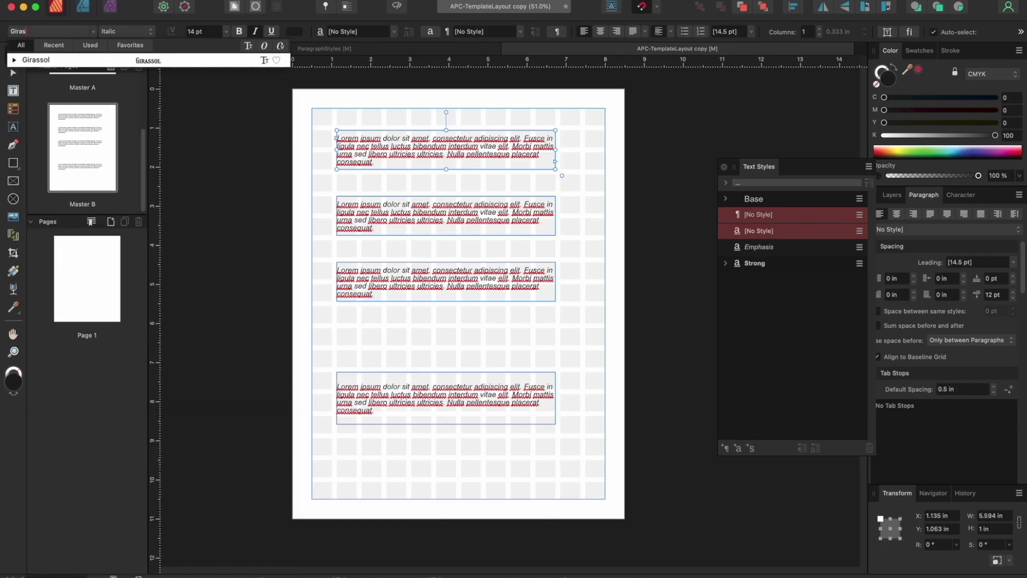
key(Return)
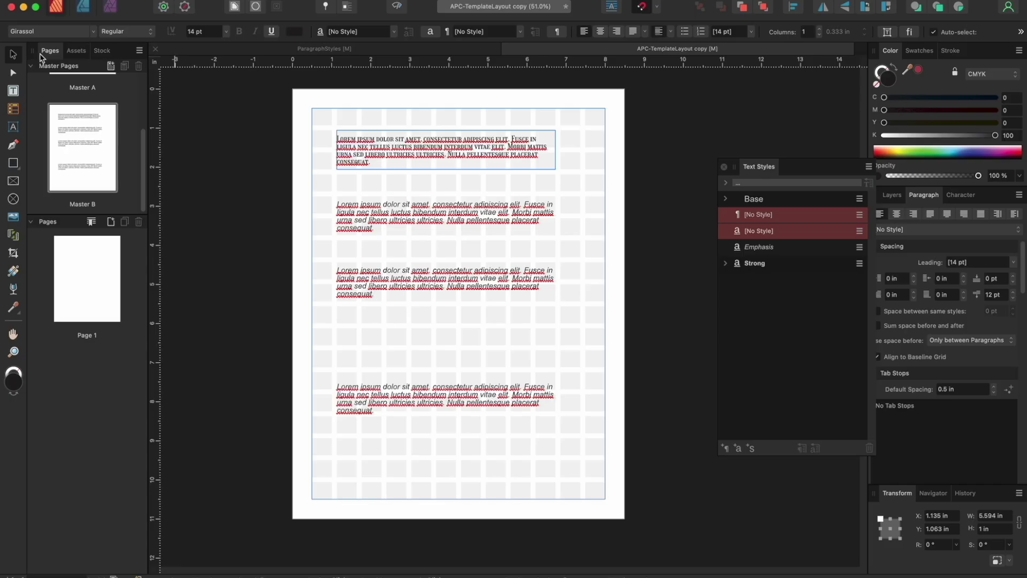
click(128, 32)
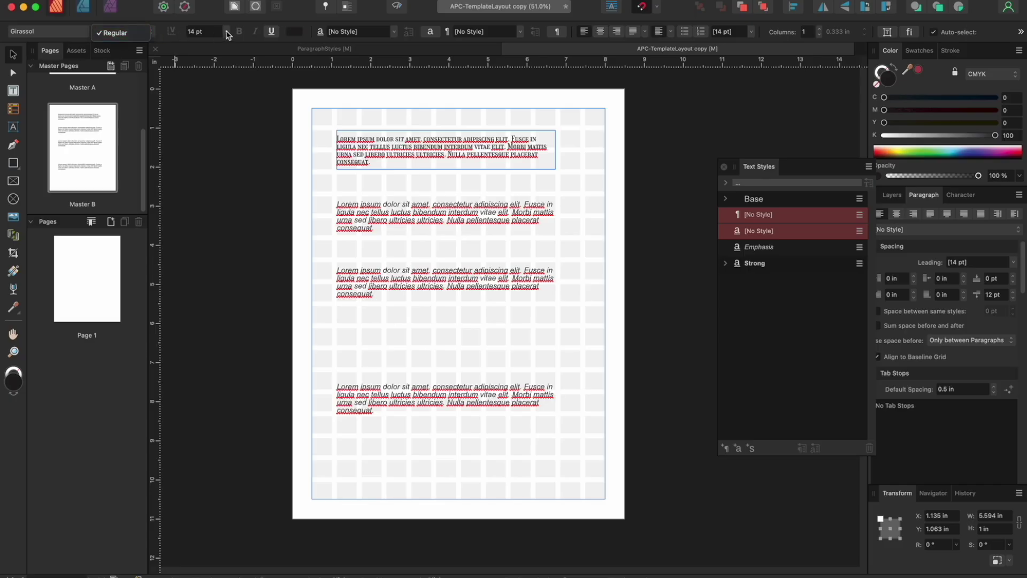
click(226, 34)
click(227, 33)
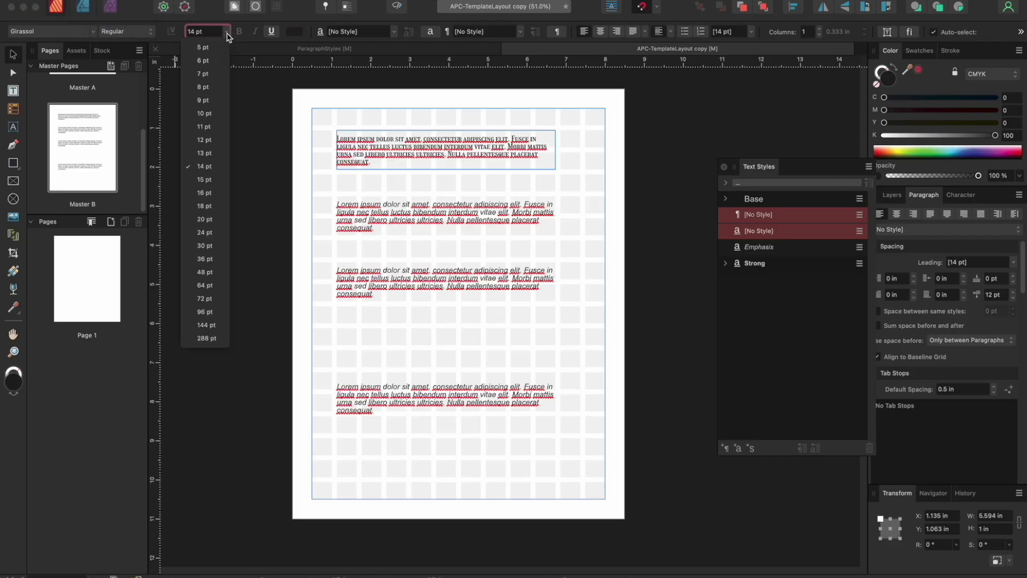
click(205, 234)
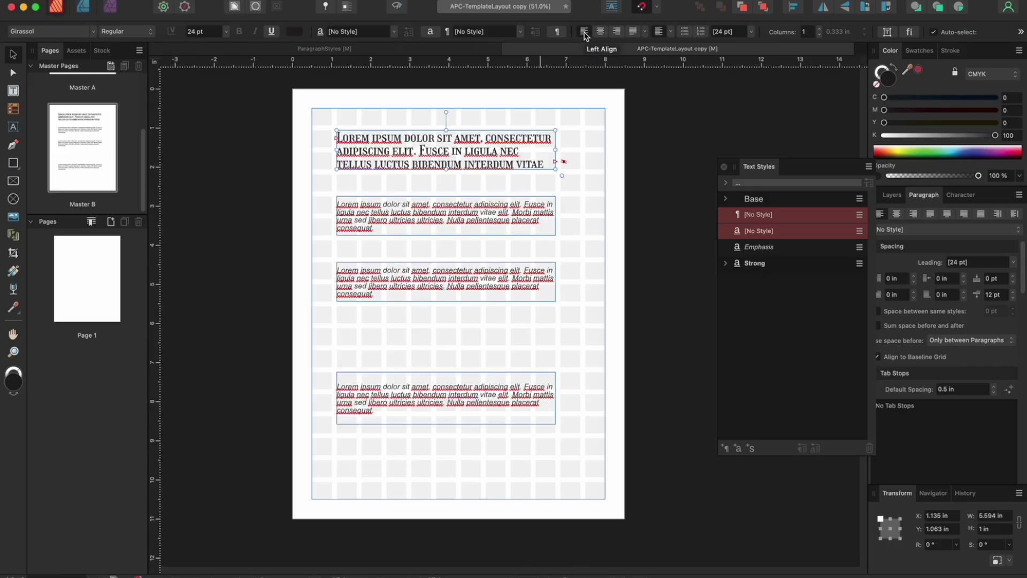
click(671, 32)
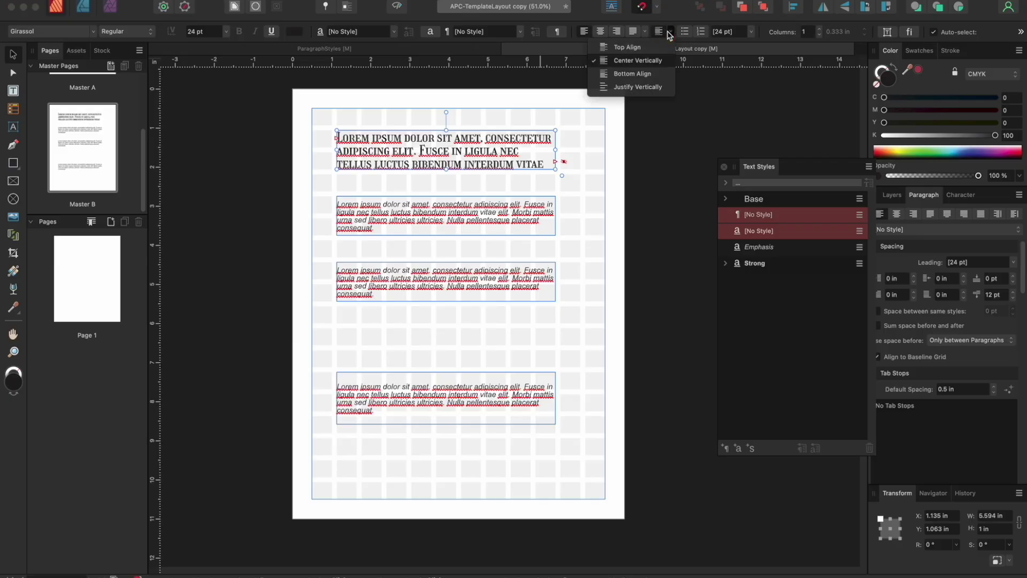
click(647, 61)
Step: Enlarge the uppermost text frame to about 7.18 × 1.56 in and move it to about X 0.82 in, Y 0.63 in
drag(556, 149, 618, 149)
drag(476, 131, 476, 108)
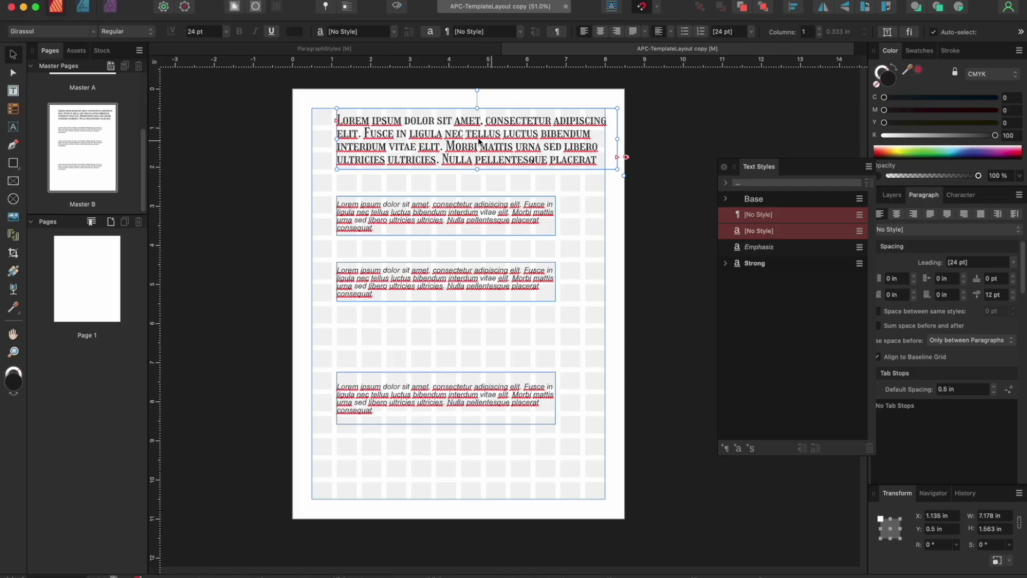
click(498, 126)
drag(498, 127, 486, 131)
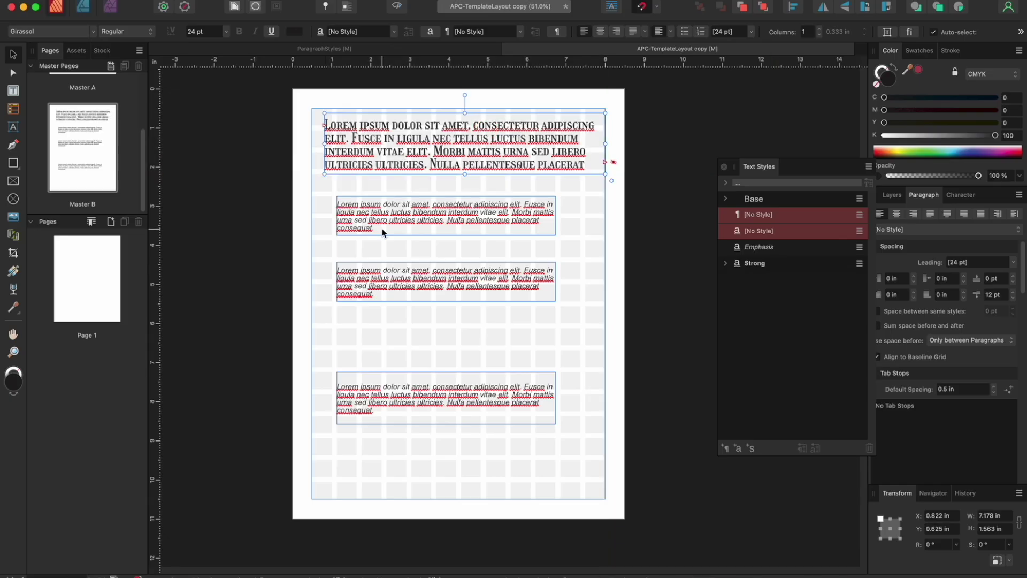
Step: Create a paragraph style named Title Style from the uppermost frame's text and apply it to the lowest text frame
click(726, 448)
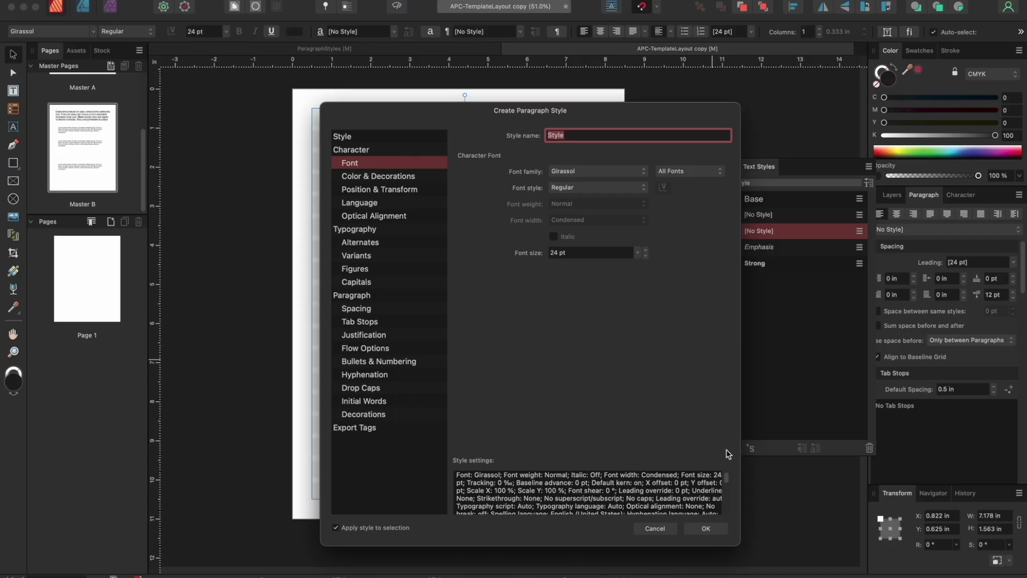
click(551, 134)
key(Left)
text(Title)
click(702, 529)
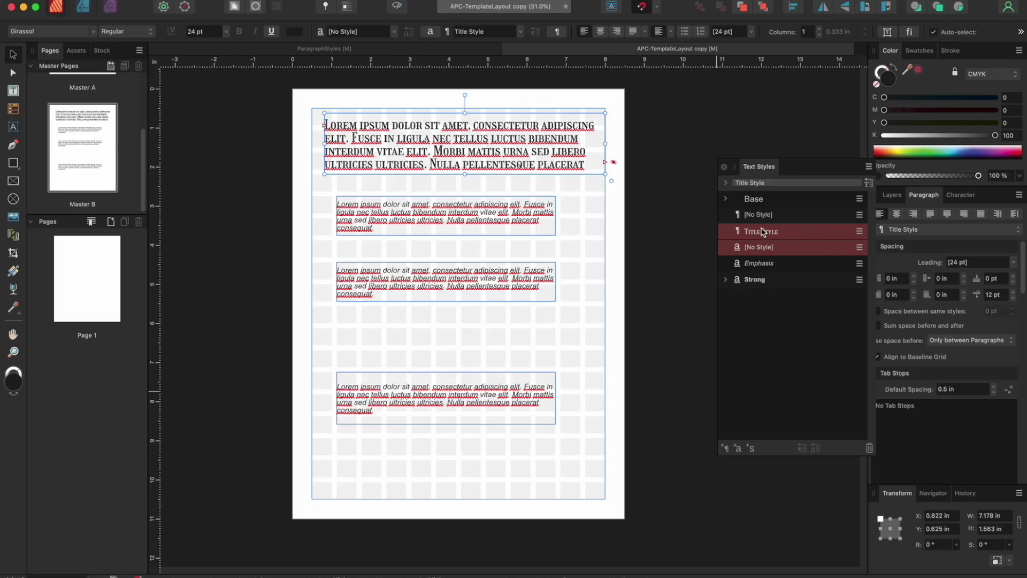
click(496, 403)
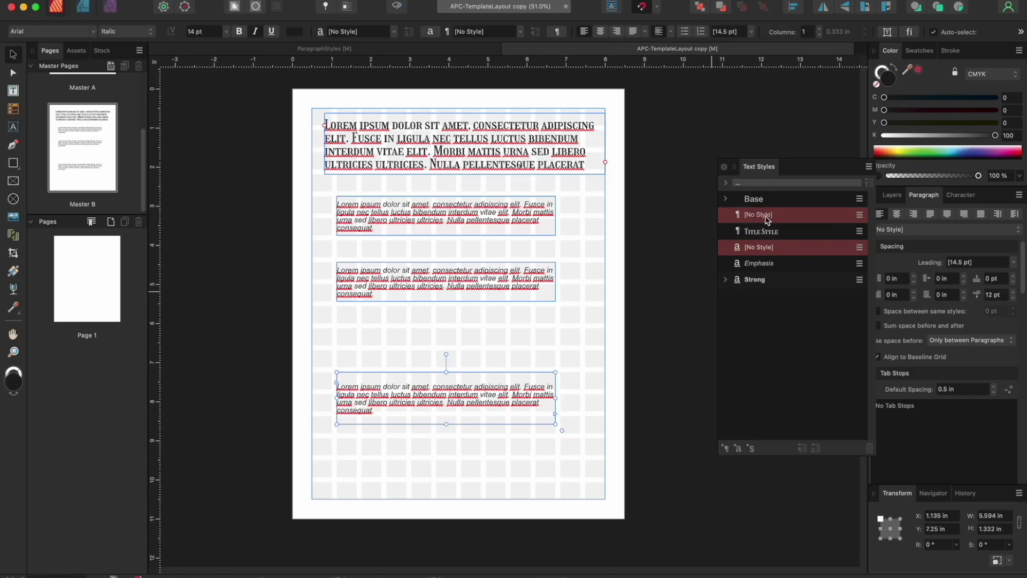
click(756, 234)
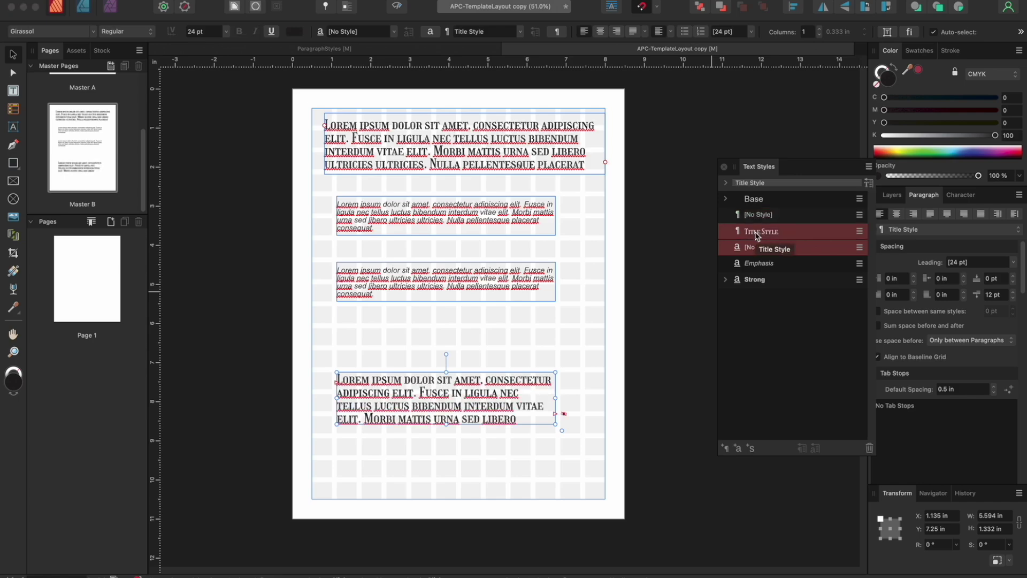
Step: Format the second text frame's text as Girassol Regular at 16 pt
click(519, 220)
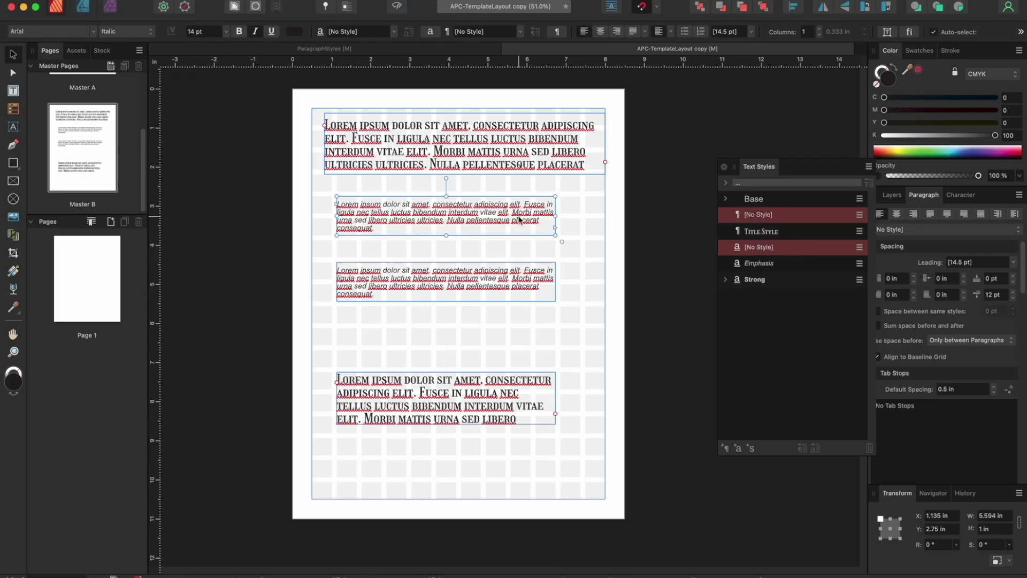
click(56, 33)
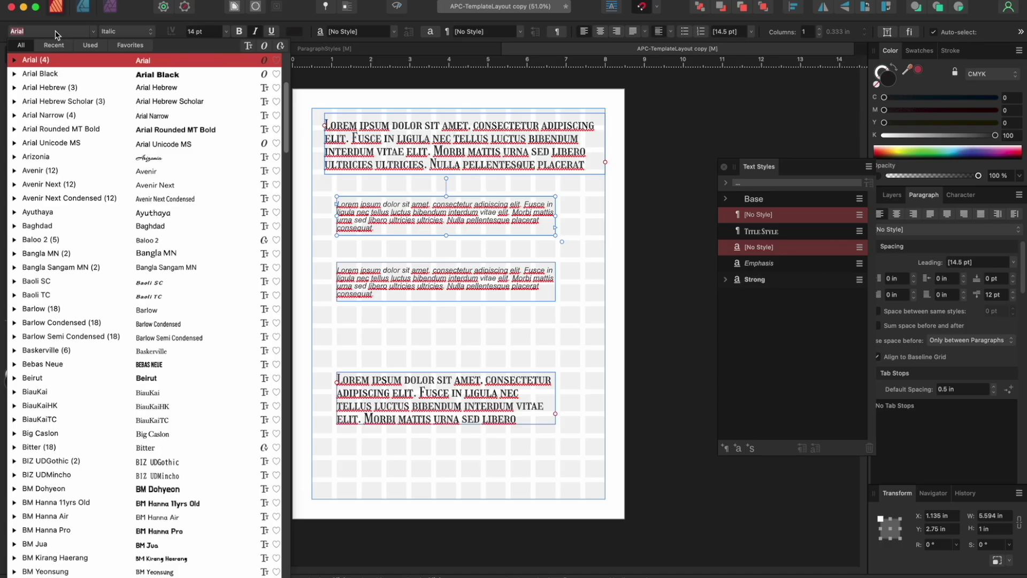
text(Gi)
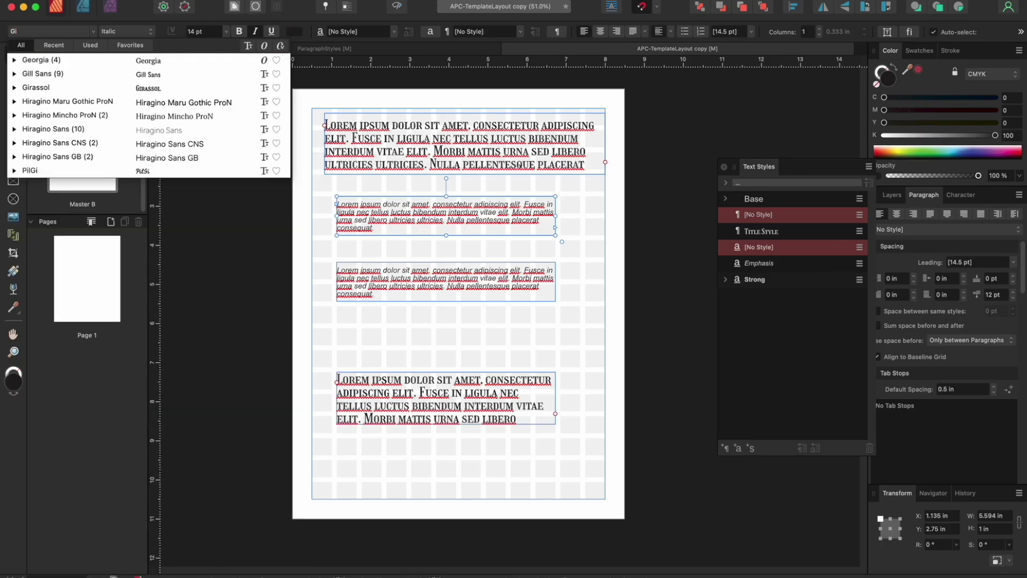
text(rassol)
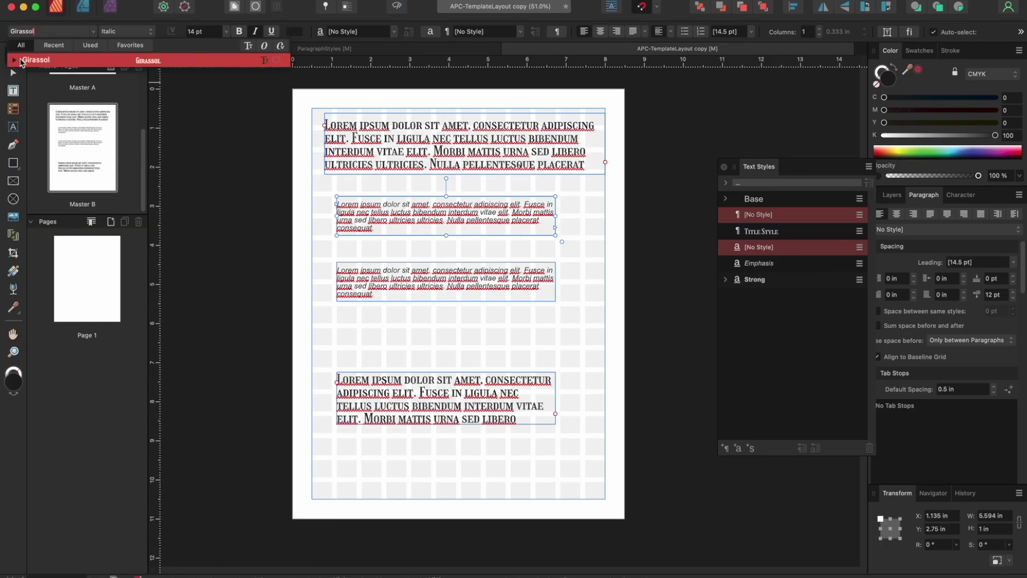
click(24, 62)
click(23, 62)
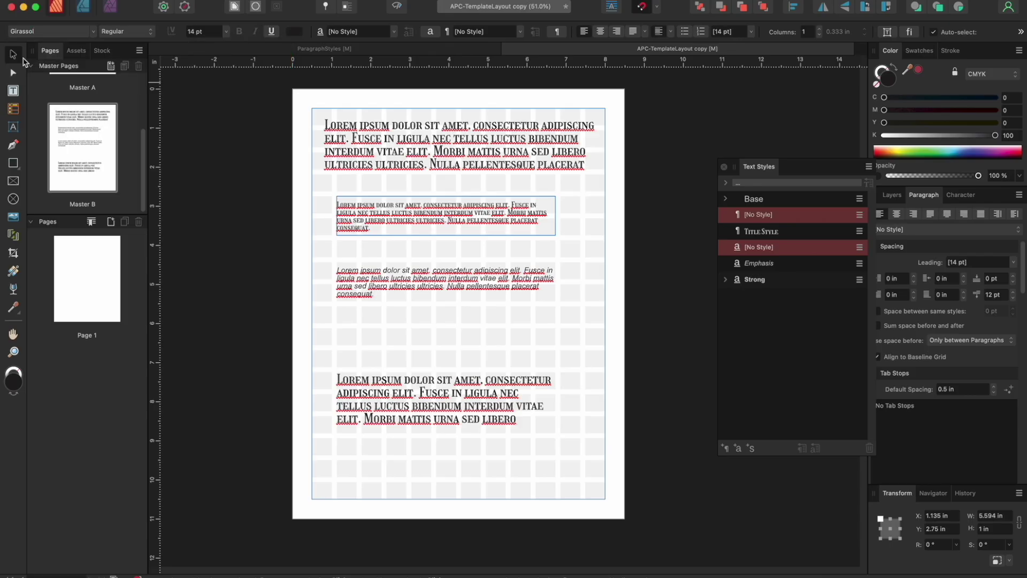
click(225, 32)
click(205, 192)
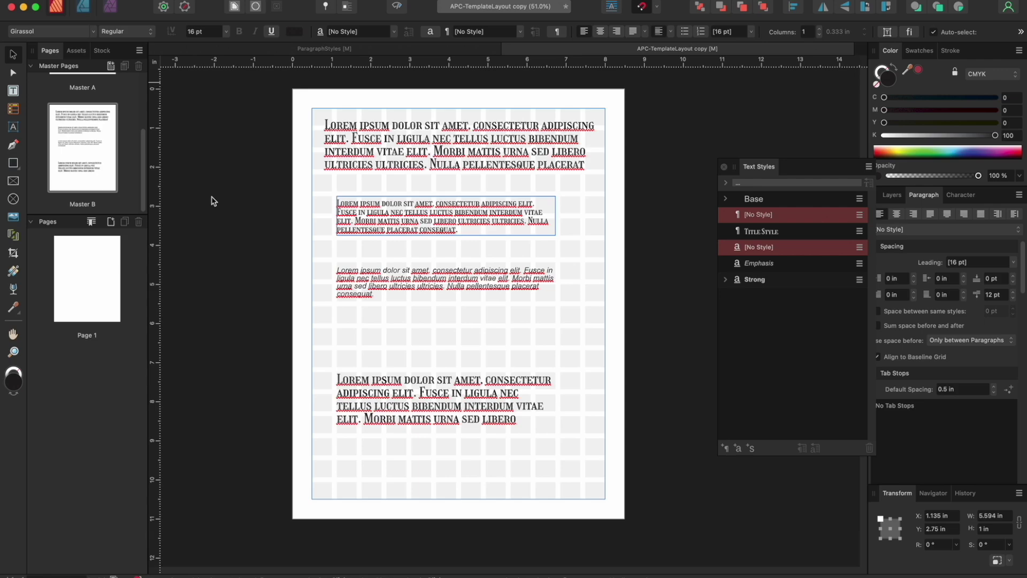
Step: Create a paragraph style named Headline Style from the second text frame's formatting
key(super+a)
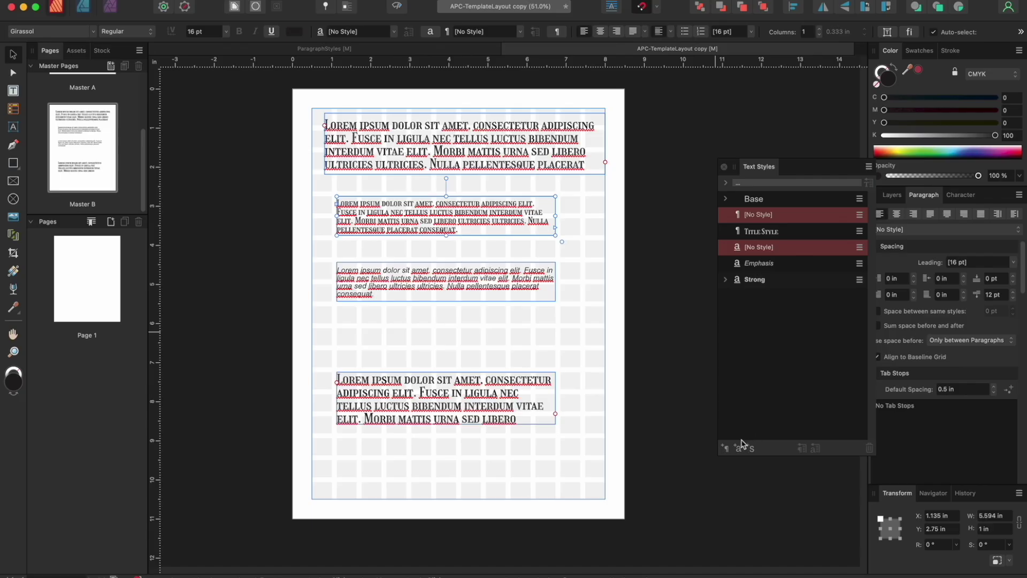
click(725, 449)
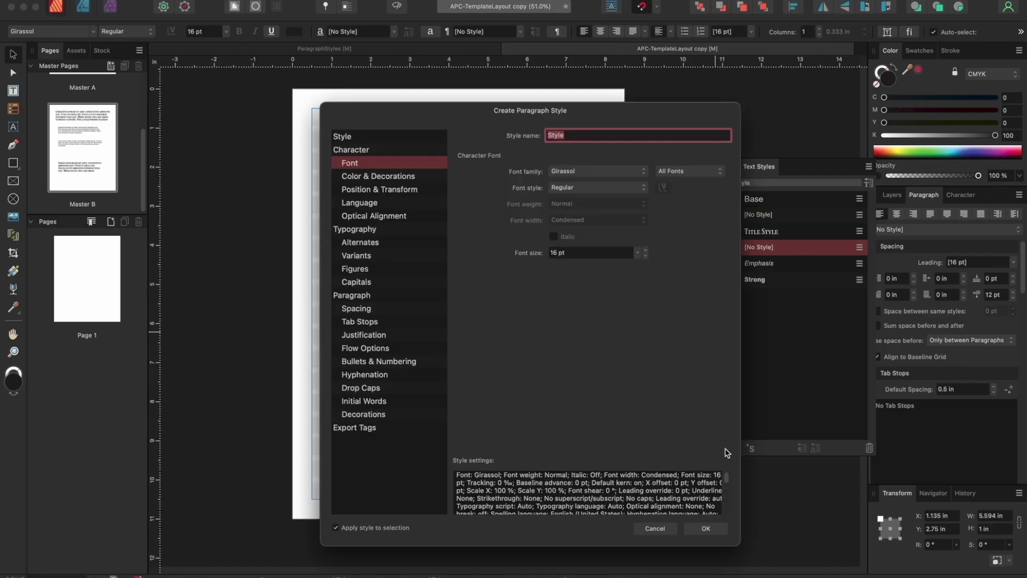
click(550, 135)
text(Headline)
click(718, 531)
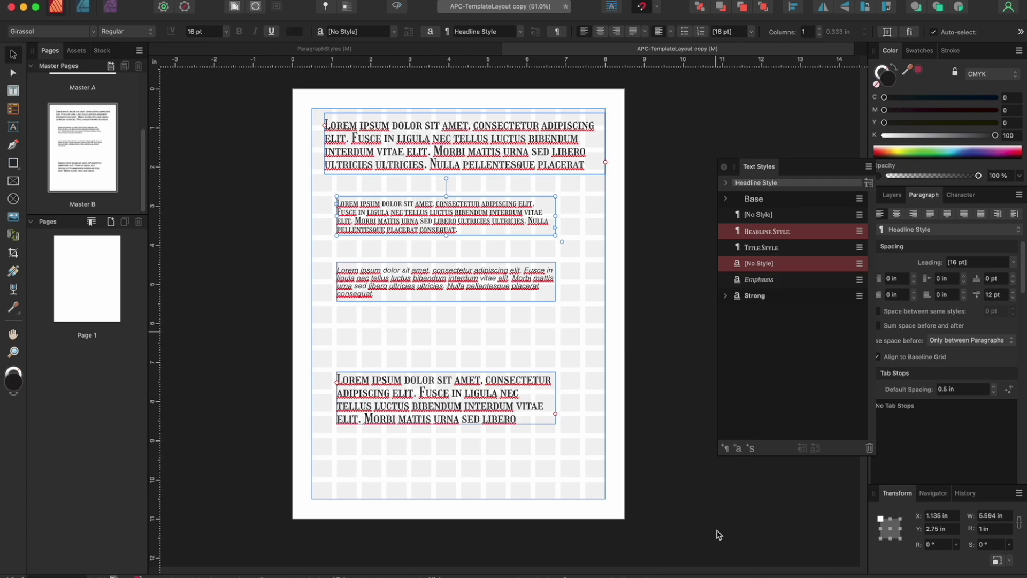
Step: Reset the lowest text frame to No Style, compare Headline Style and Title Style on it, and leave Headline Style applied
click(483, 396)
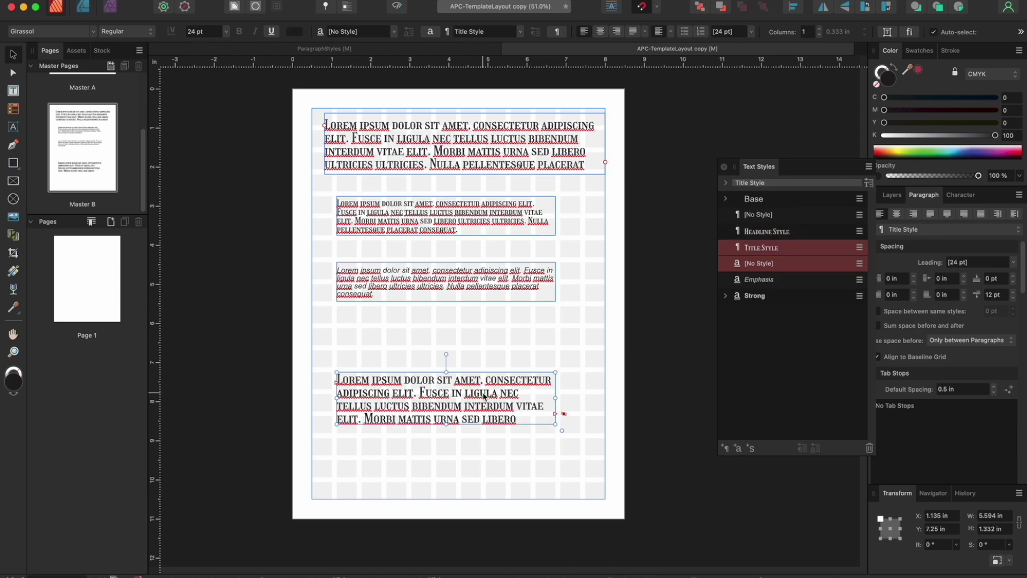
click(770, 215)
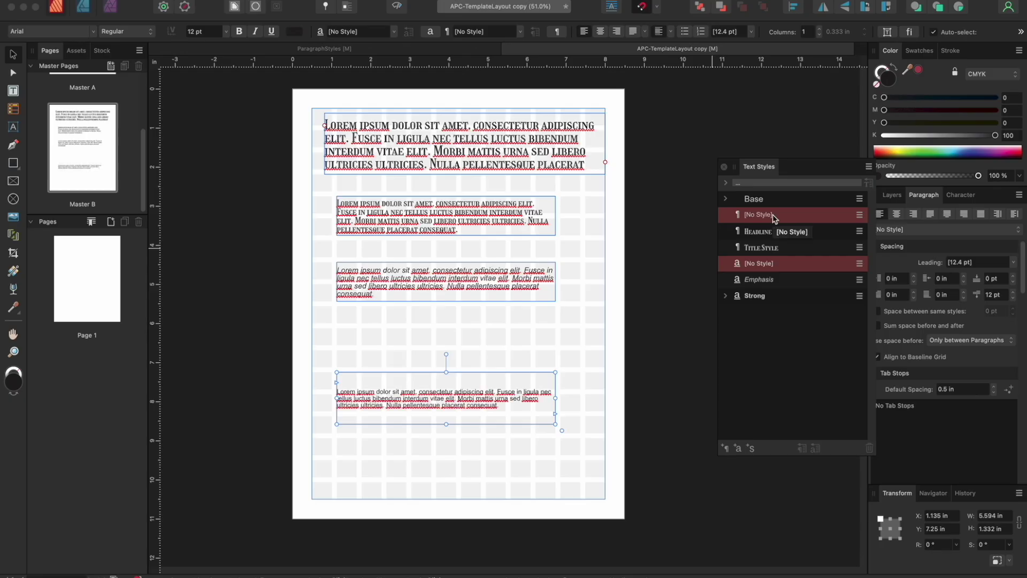
click(768, 233)
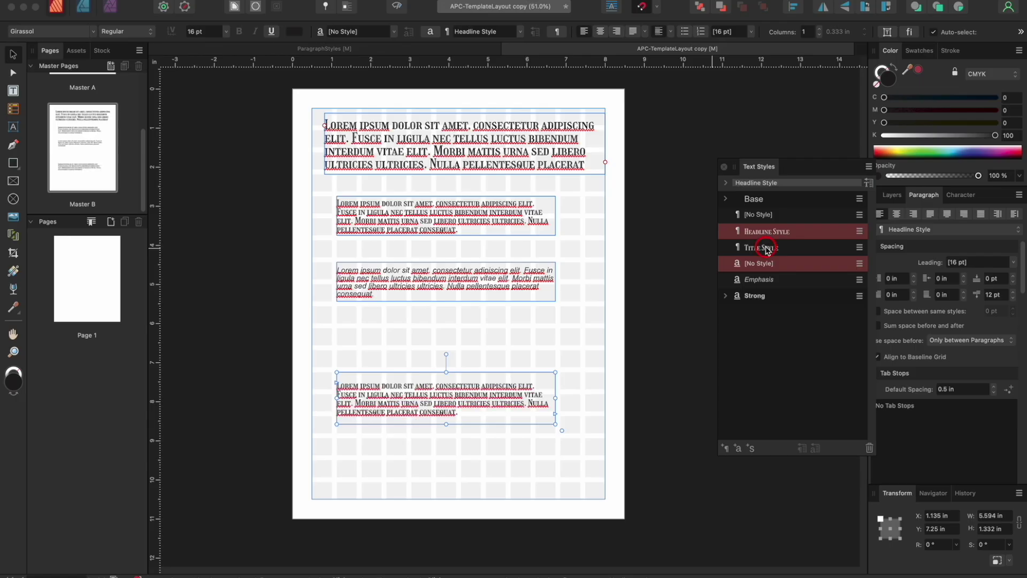
click(767, 249)
click(770, 233)
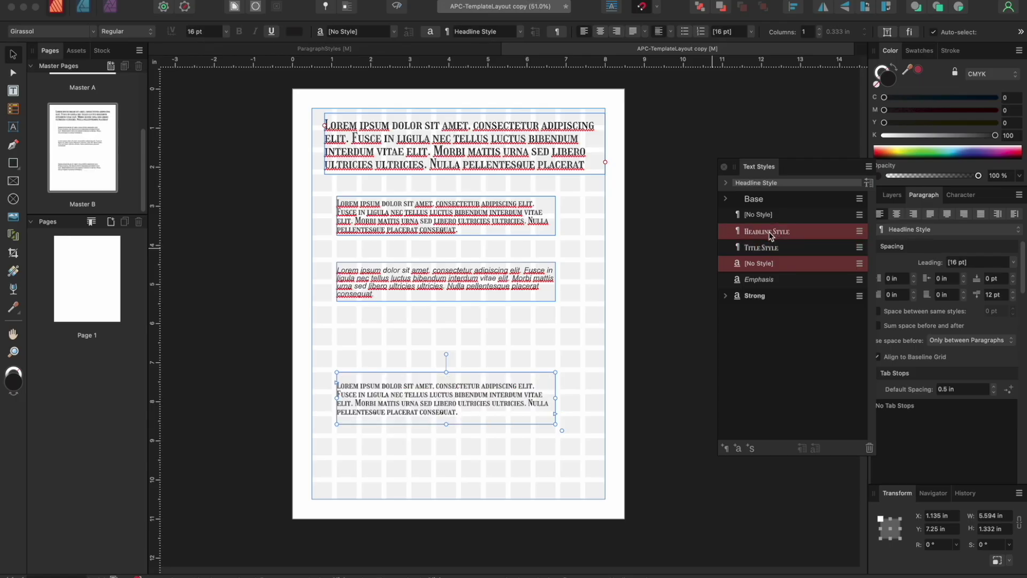
Step: Change the third text frame's font family to Merriweather
click(402, 285)
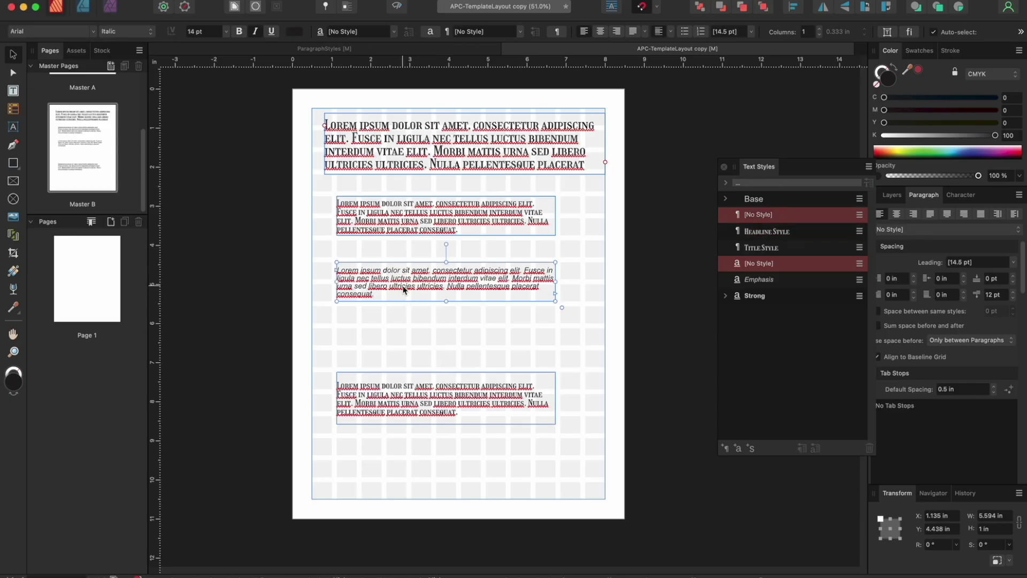
click(72, 33)
text(merri)
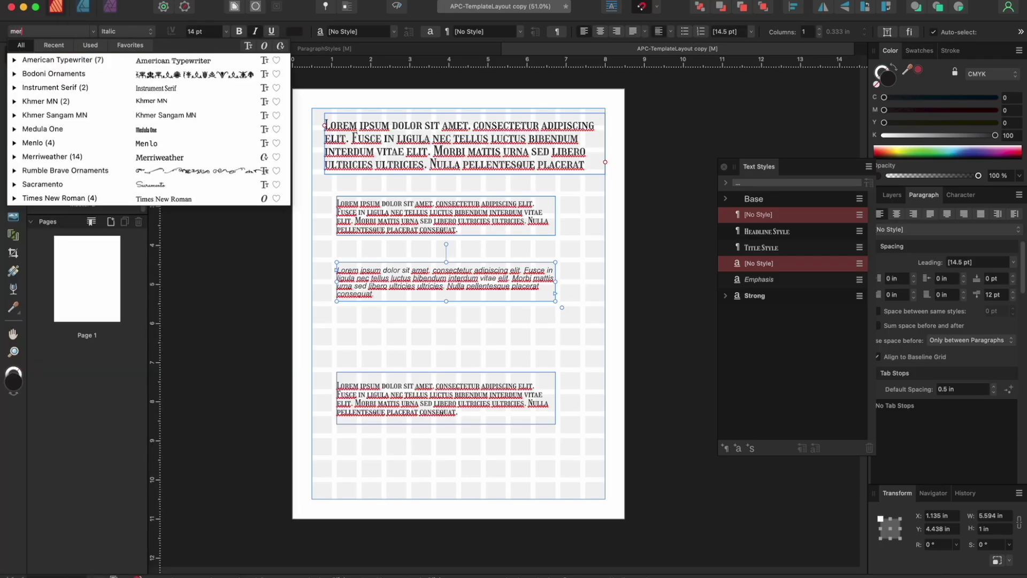
click(63, 58)
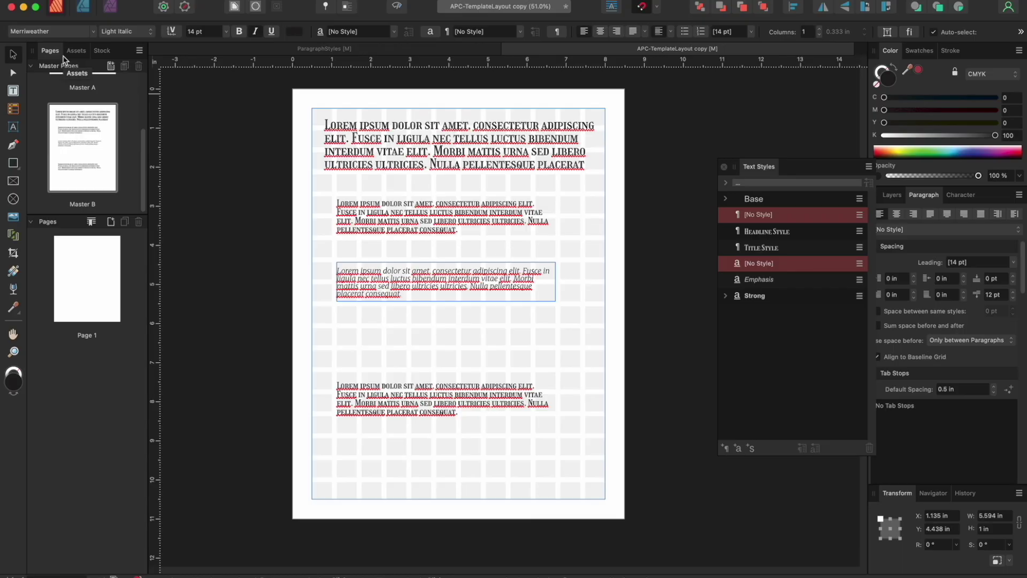
Step: Set the third text frame's Merriweather text to the Regular style at 12 pt
click(152, 32)
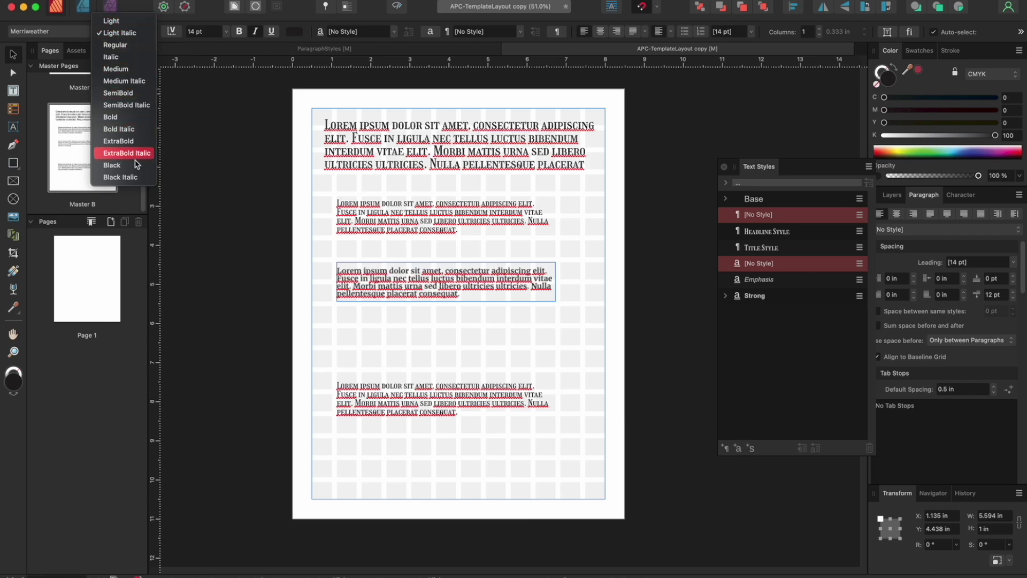
click(118, 47)
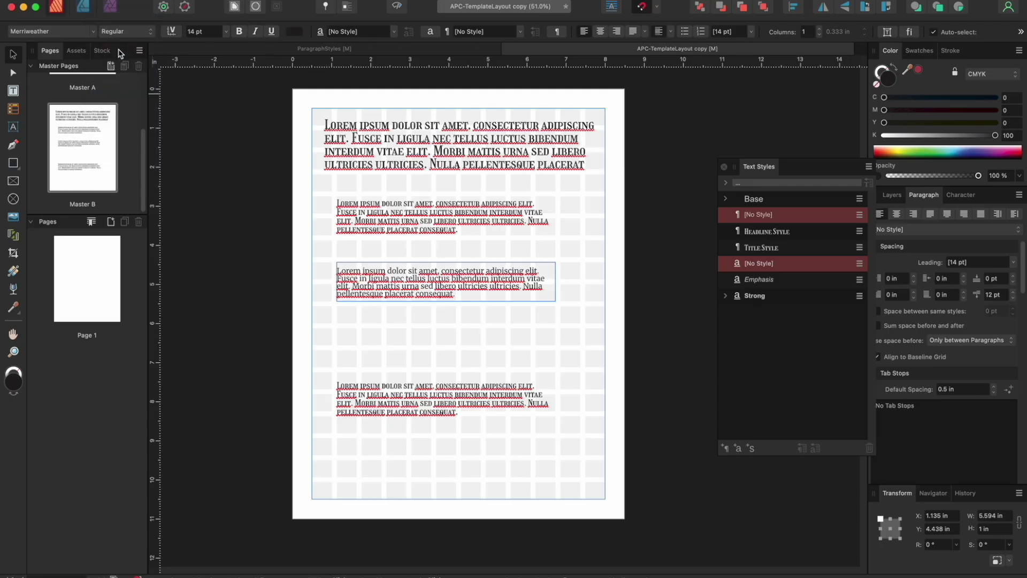
click(227, 33)
click(205, 140)
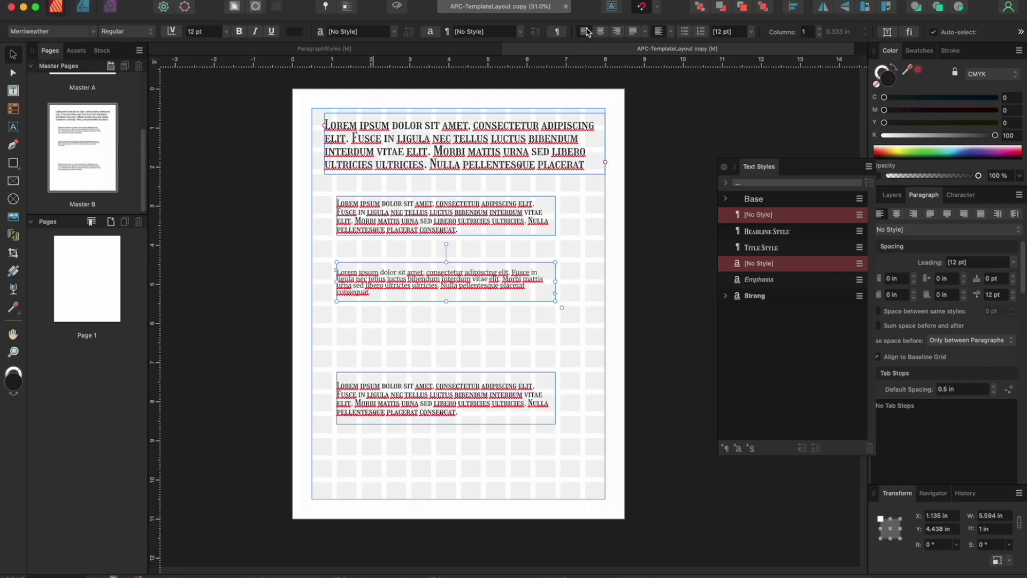
Step: Justify the third frame's text with the last line left-aligned, and align it vertically to the frame's top
click(632, 33)
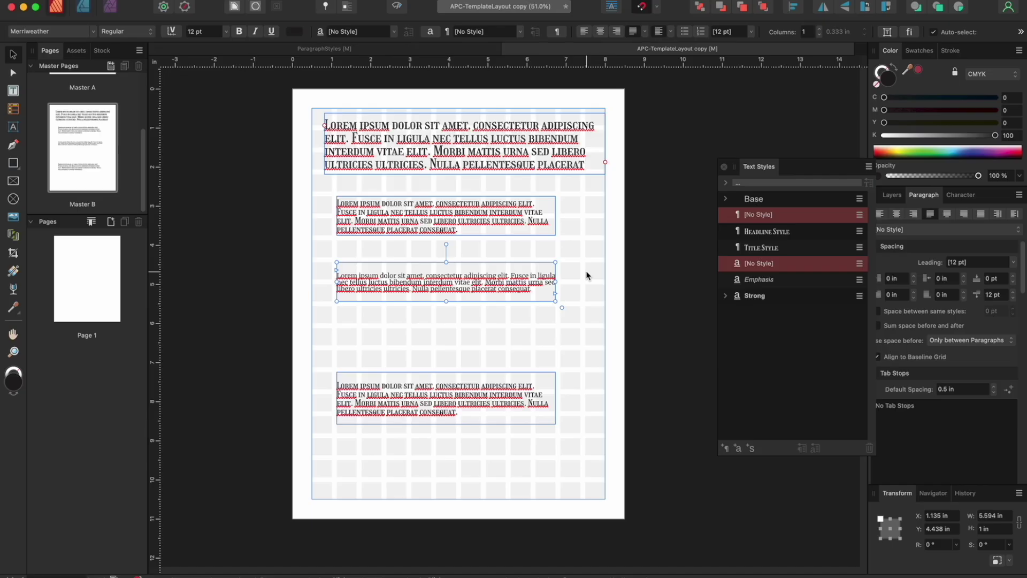
click(672, 34)
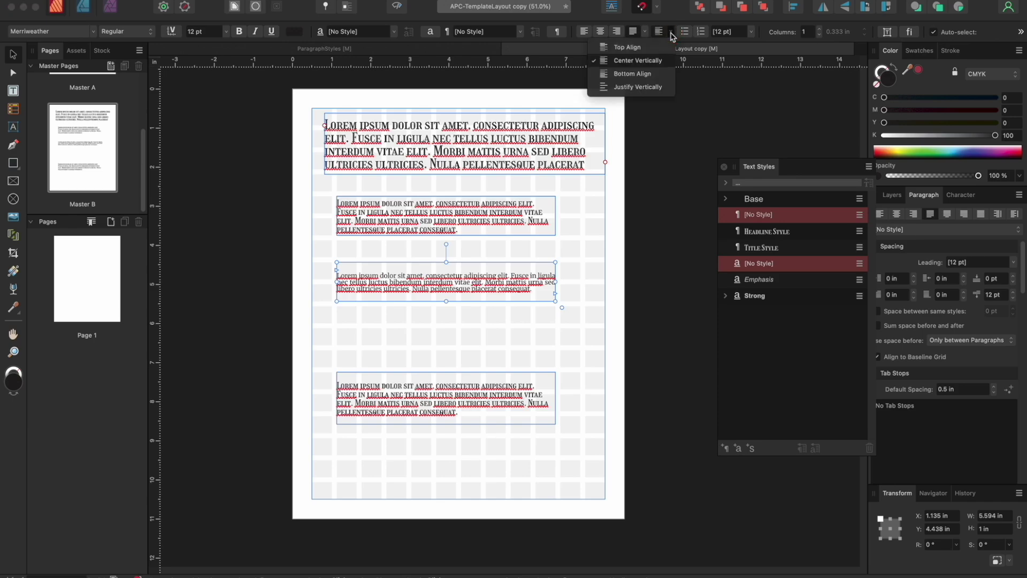
click(640, 48)
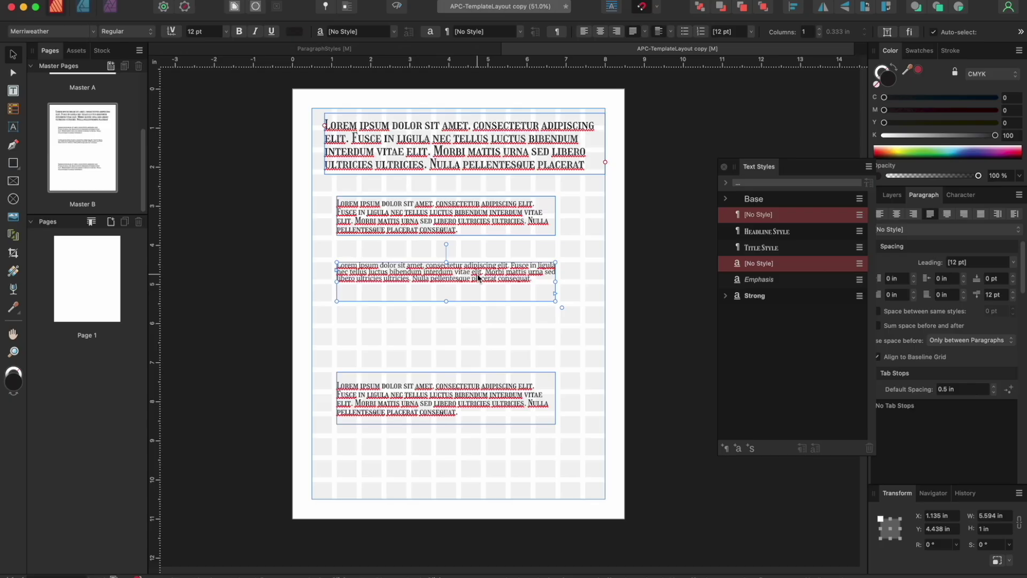
Step: Select the whole paragraph in the third text frame and set its leading to the default 15.2 pt
scroll(477, 272, up, 6)
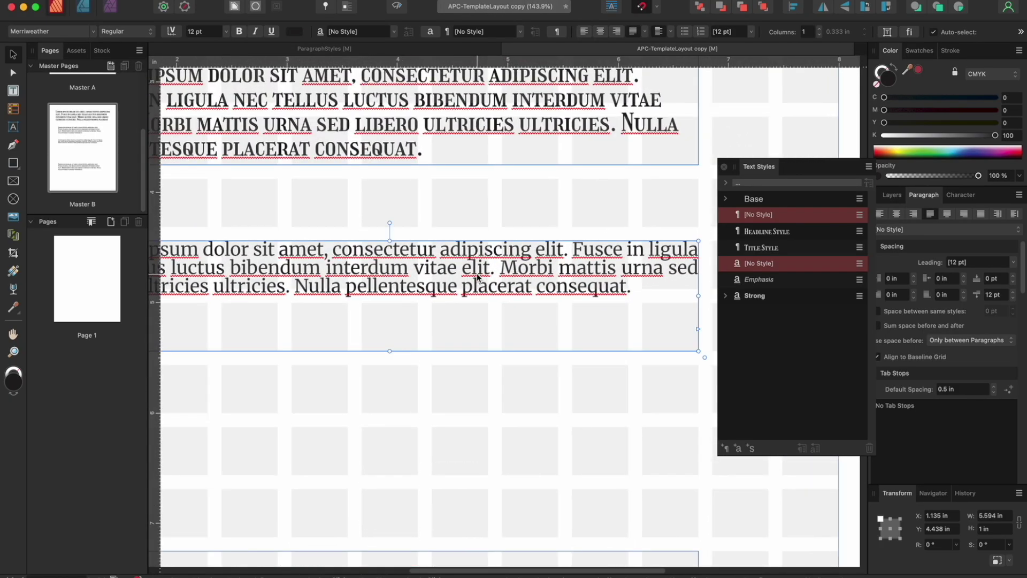
scroll(477, 273, left, 3)
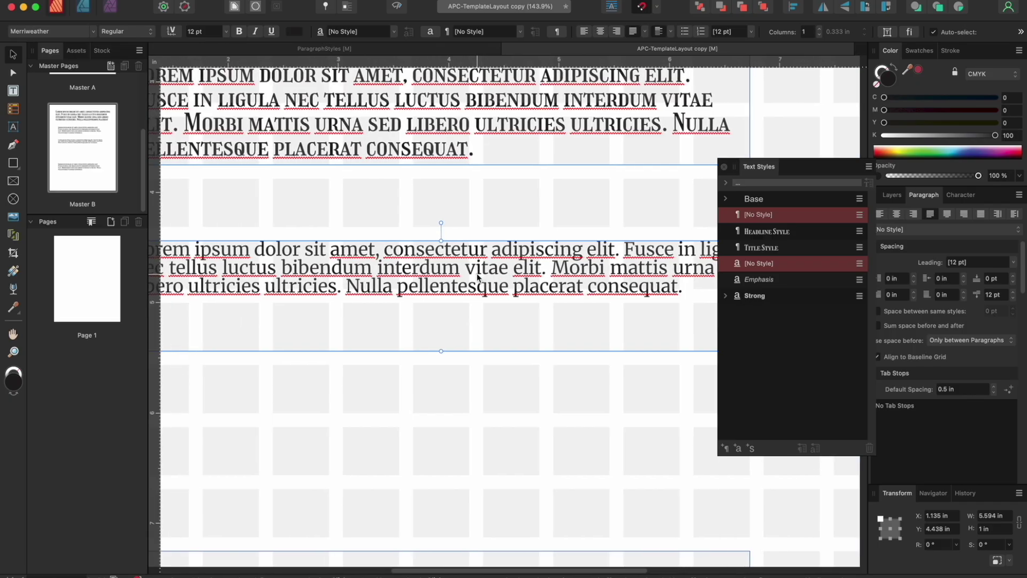
scroll(477, 274, left, 6)
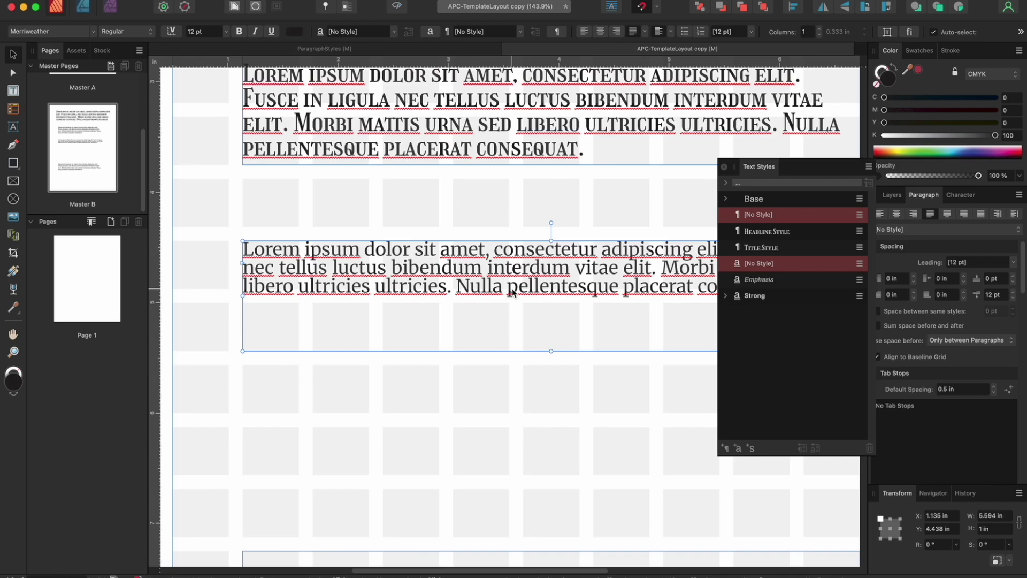
scroll(631, 289, down, 3)
scroll(631, 289, down, 4)
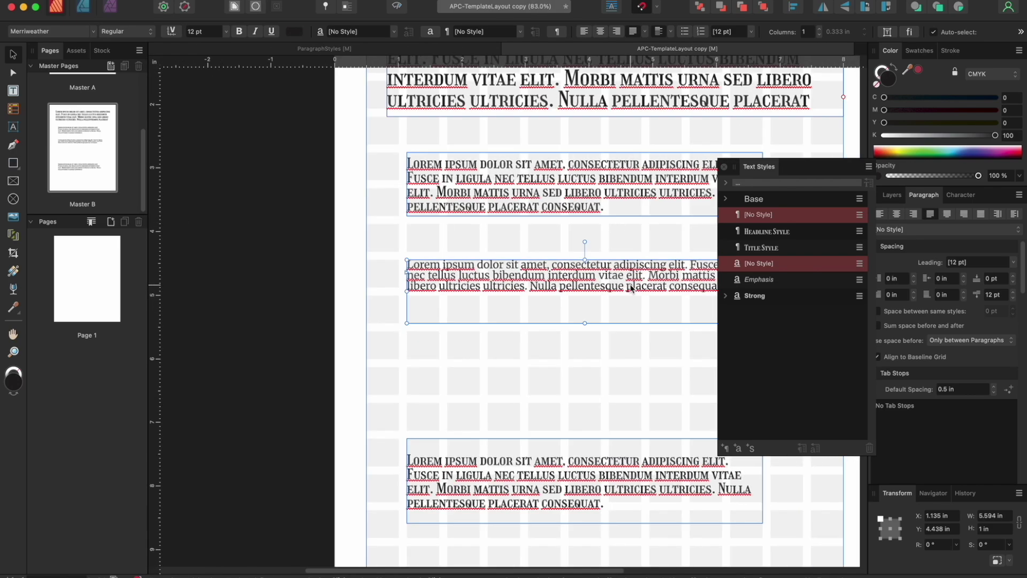
scroll(632, 289, right, 2)
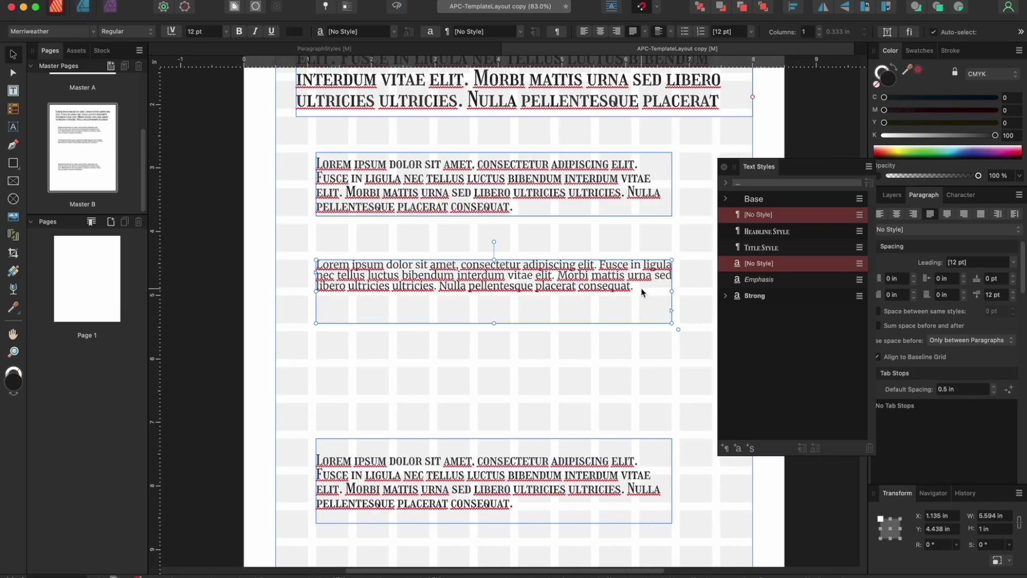
double_click(639, 287)
click(600, 285)
drag(599, 286, 307, 266)
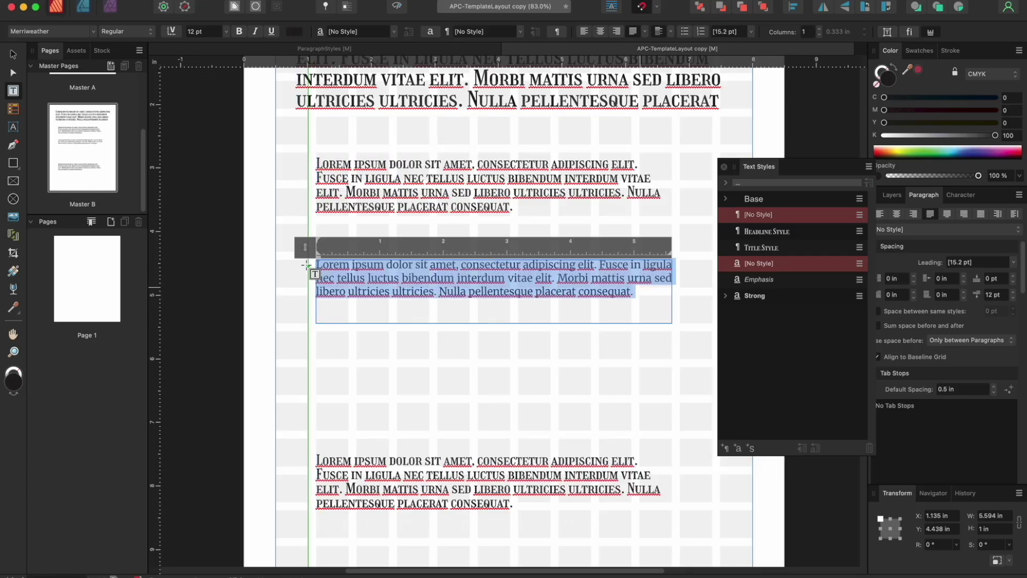
click(692, 305)
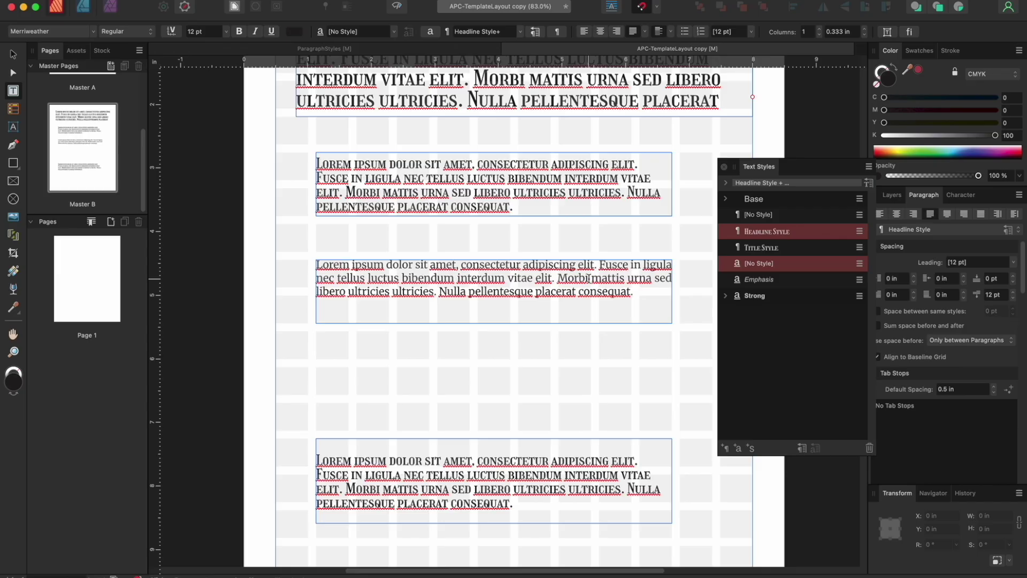
Step: Turn on preview mode and create a paragraph style named Body Style from the third frame's text
click(397, 8)
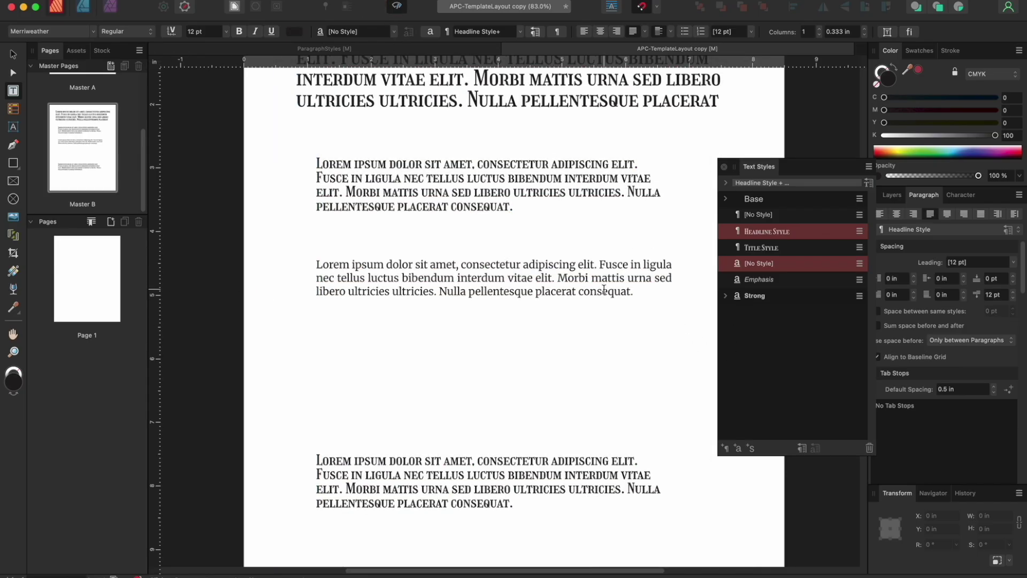
click(634, 291)
drag(633, 291, 316, 263)
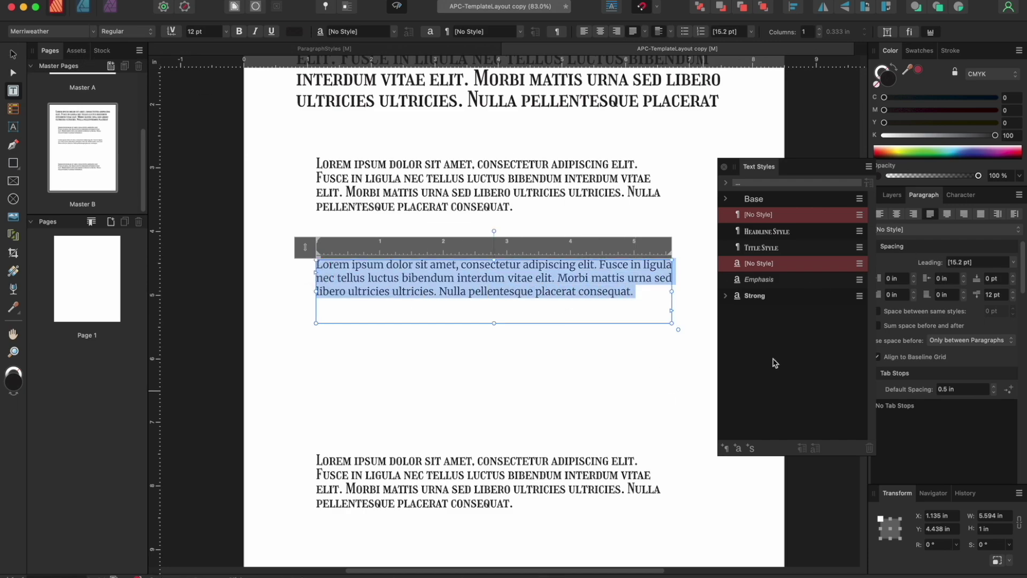
click(726, 450)
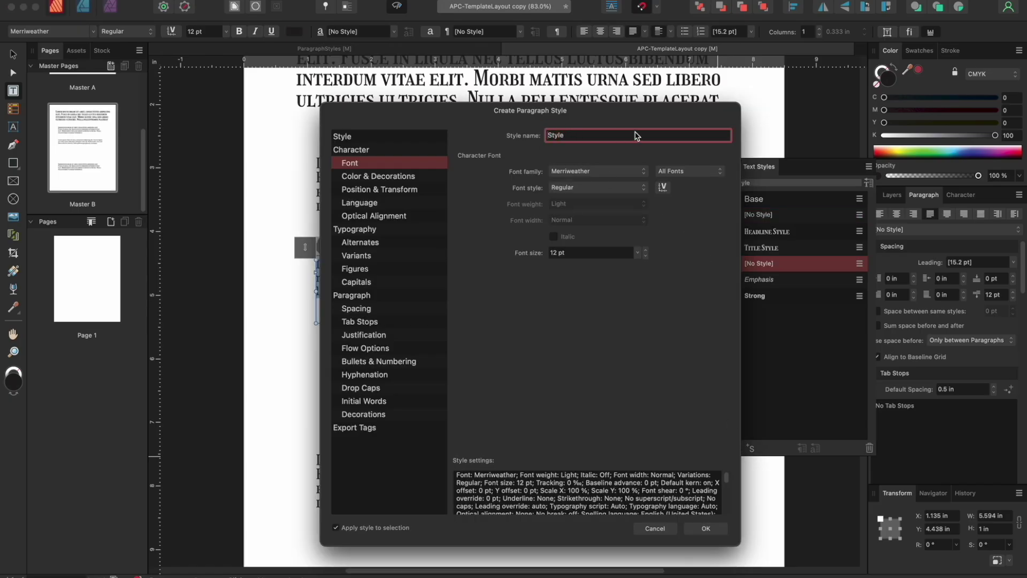
text(Body)
click(704, 529)
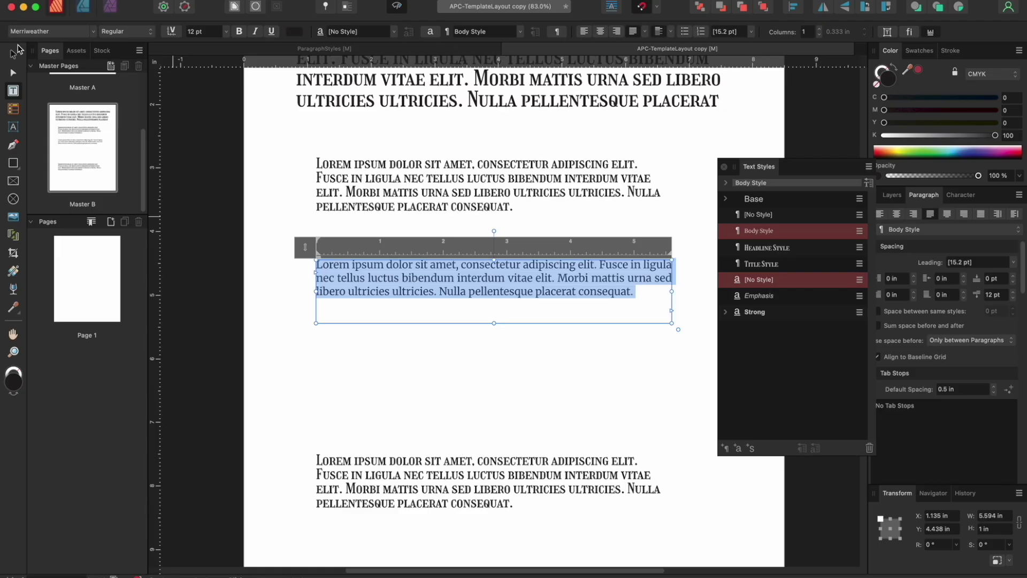
Step: Apply Body Style to the lowest text frame and select its text to check the formatting
key(Escape)
click(440, 508)
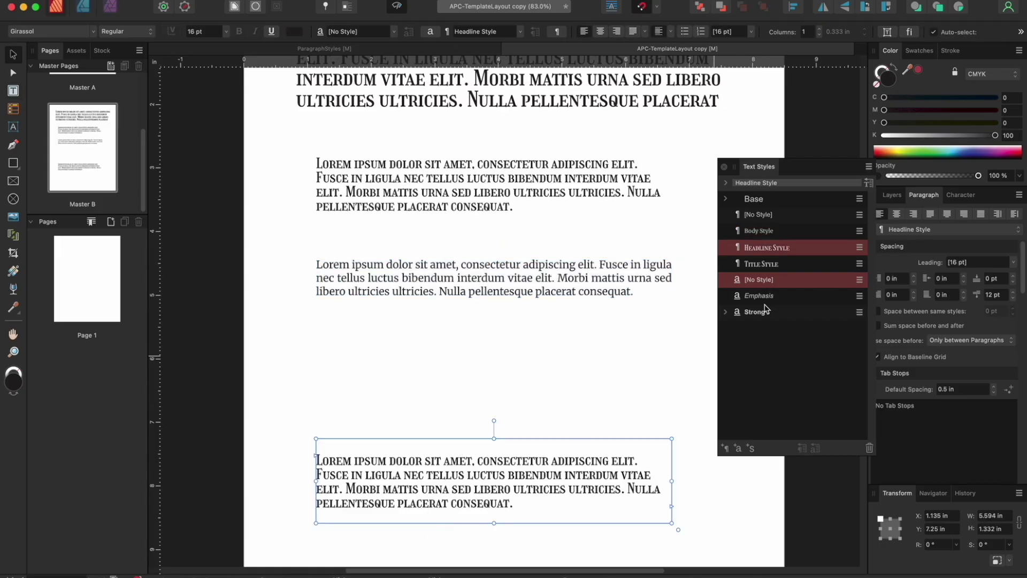
click(768, 234)
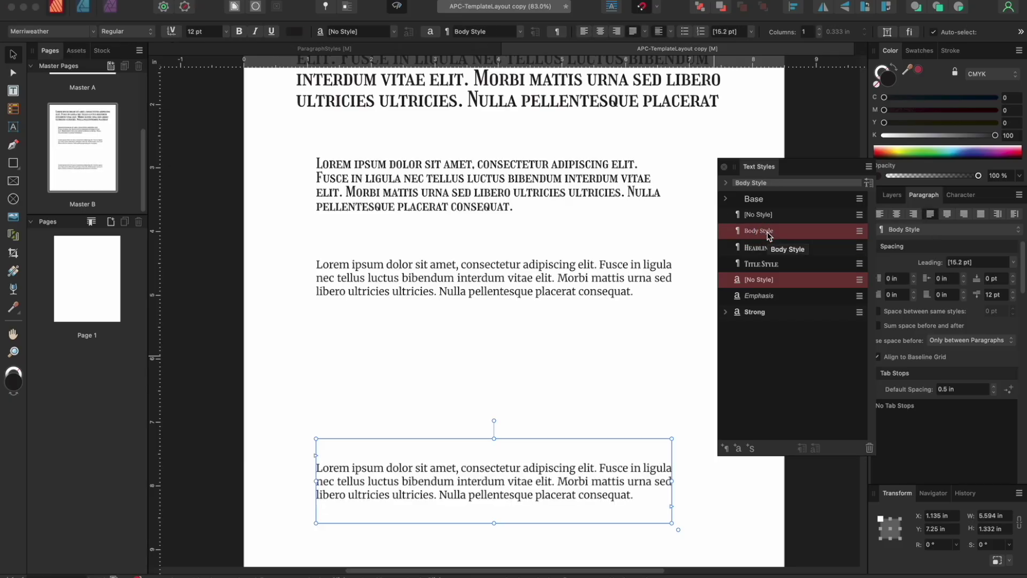
double_click(581, 469)
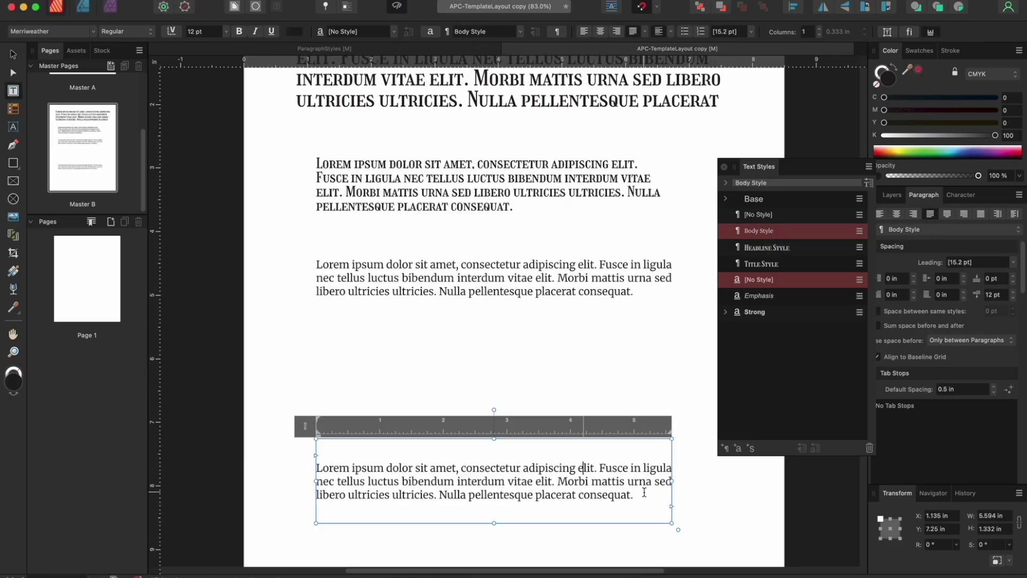
drag(644, 493, 291, 442)
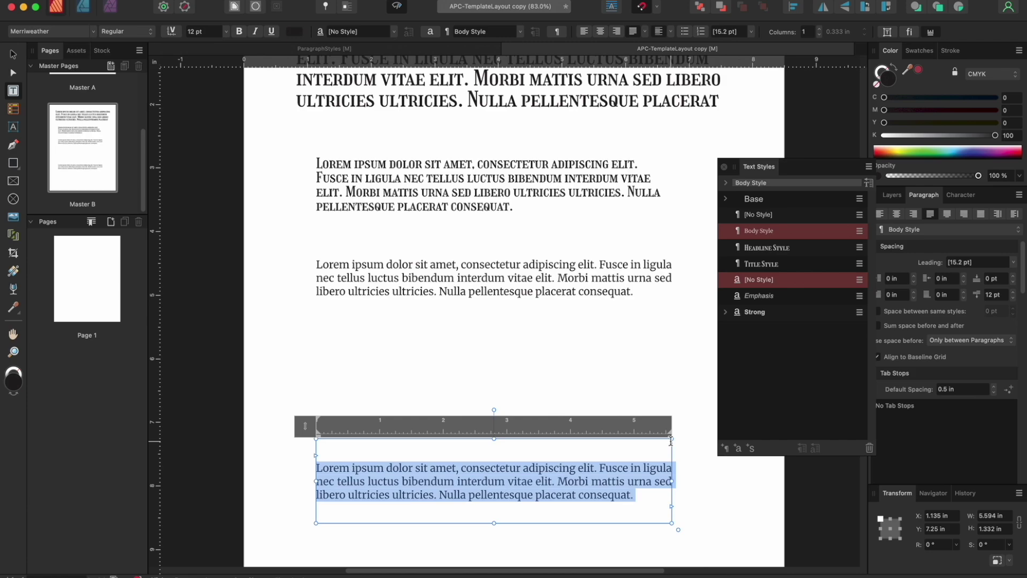
click(712, 499)
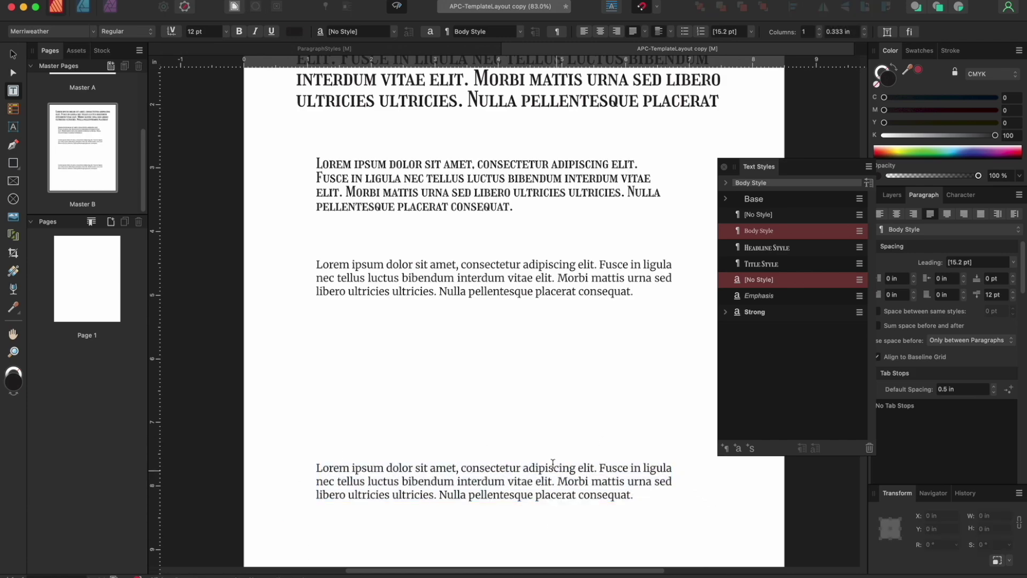
Step: Align the lowest text frame's text vertically to the top of its frame
click(634, 483)
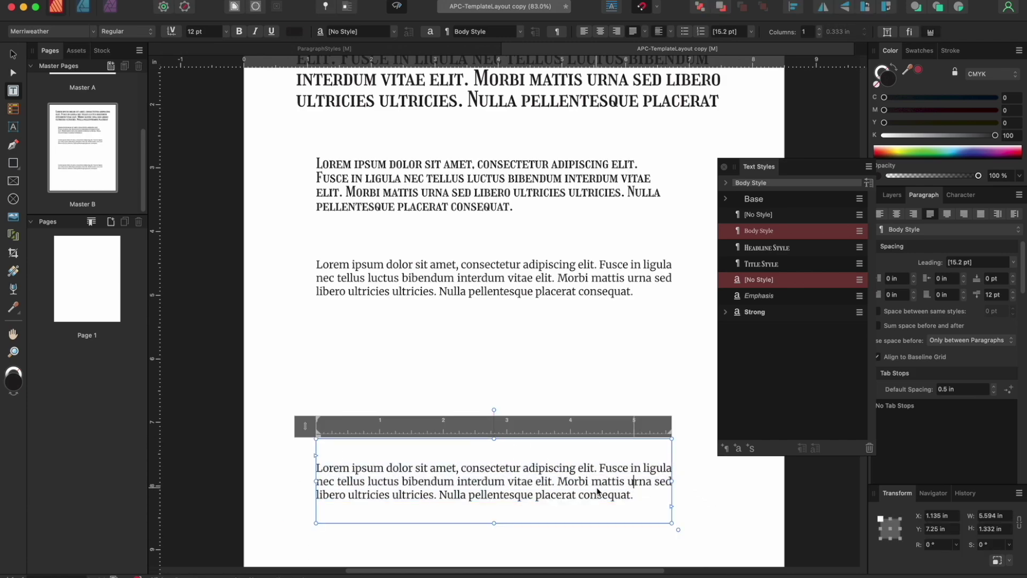
click(668, 34)
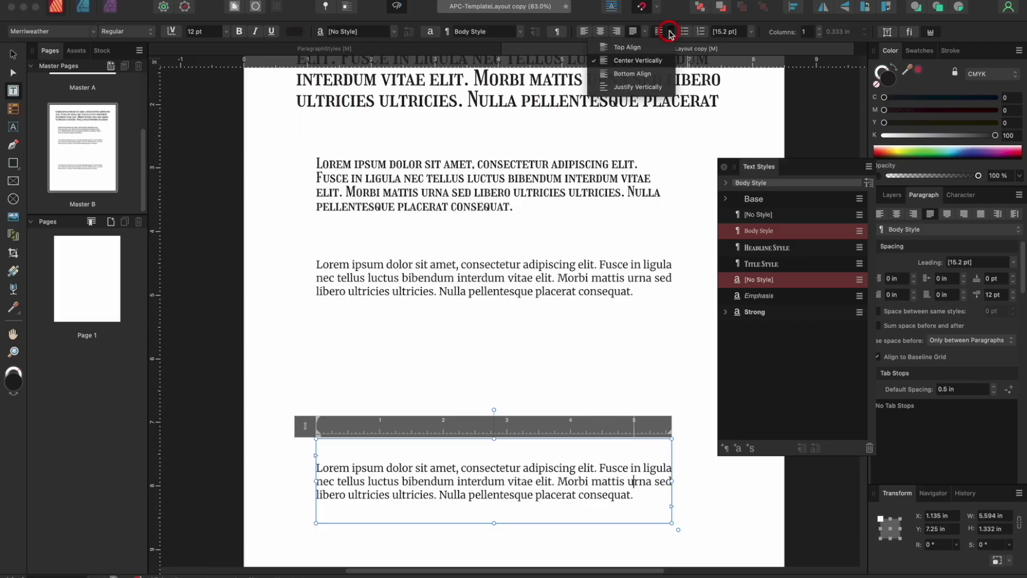
click(621, 48)
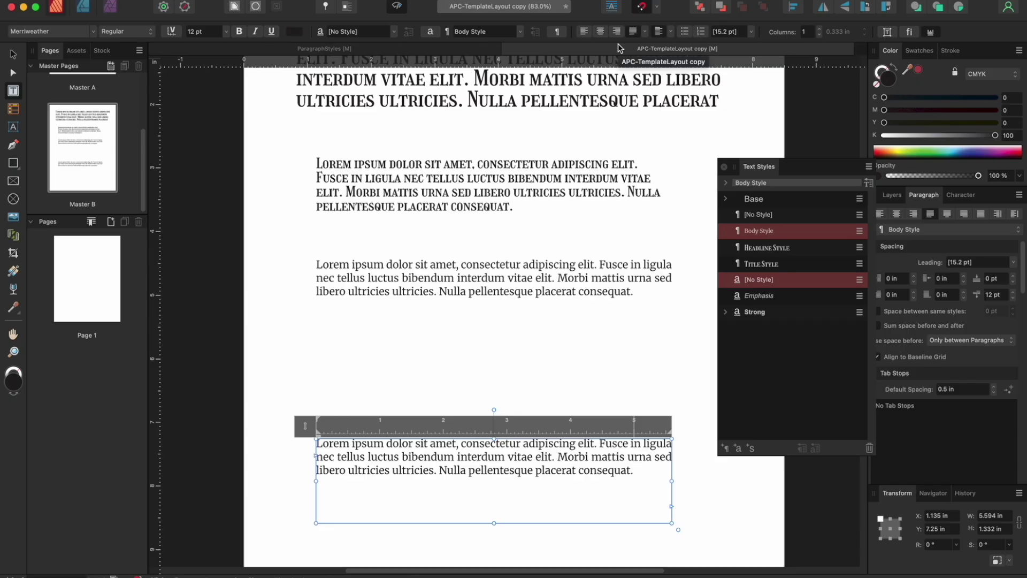
Step: Delete all four sample text frames from Master B, leaving the paragraph styles in the document
scroll(624, 67, down, 3)
scroll(624, 67, up, 3)
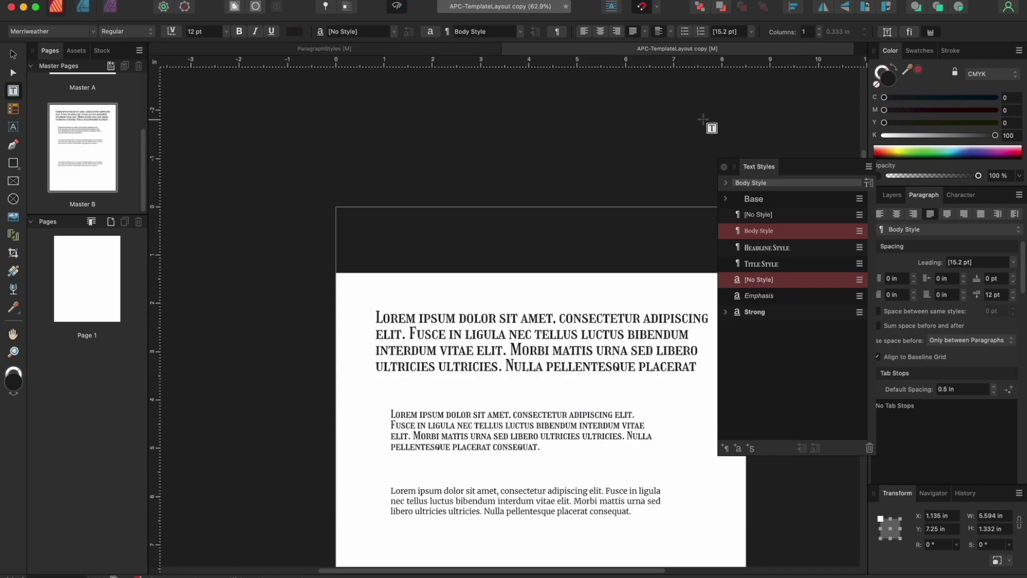
click(13, 54)
drag(354, 137, 756, 571)
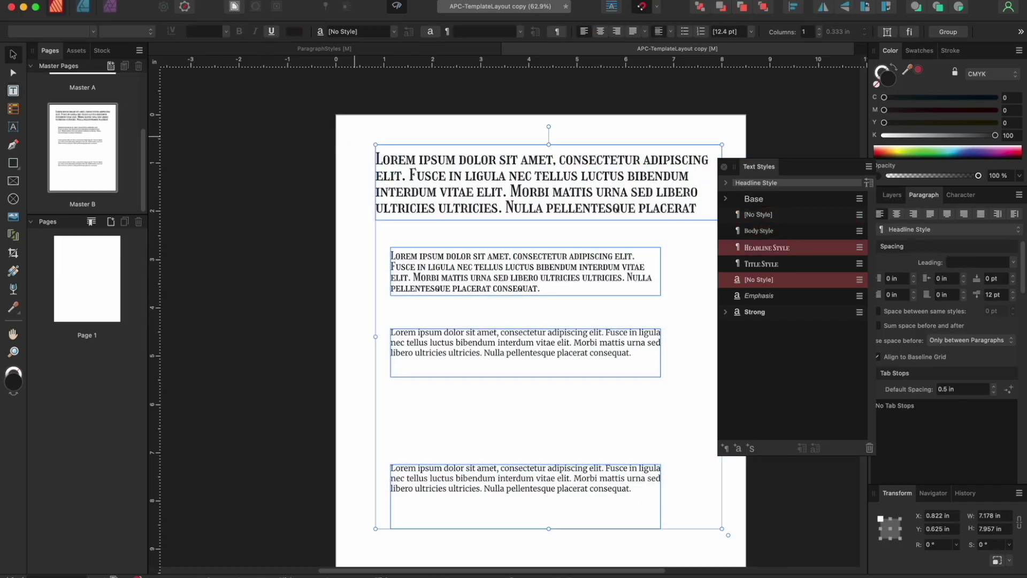
key(Delete)
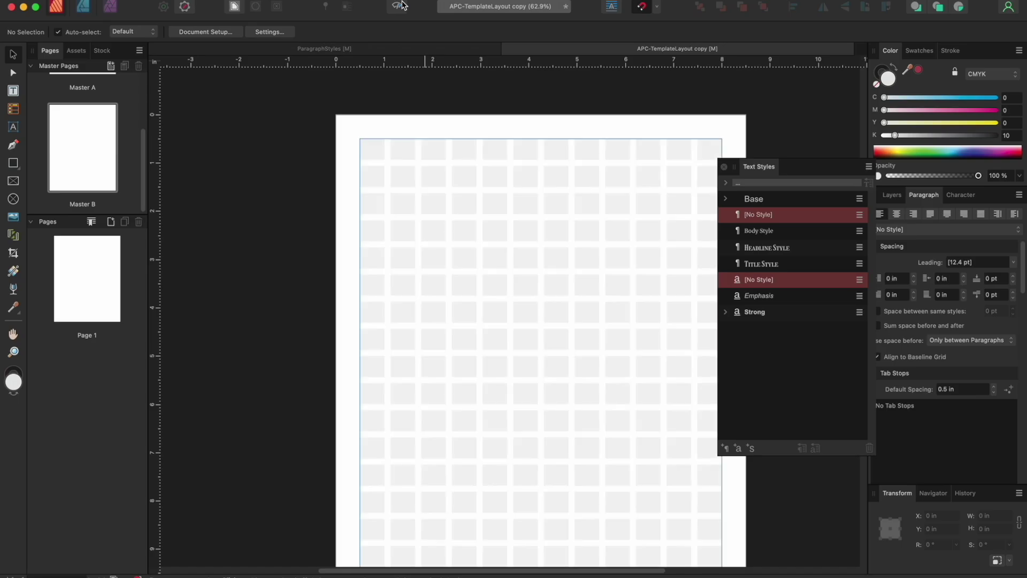